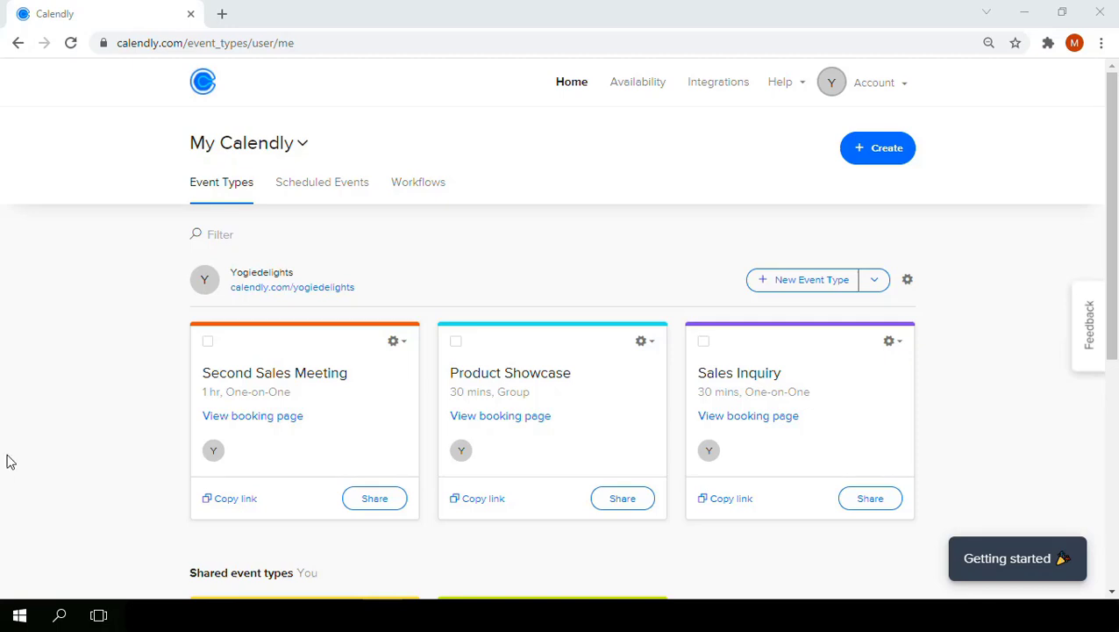
Switch the event type overview from My Calendly to All Users and look through each user's event types
scroll(280, 228, "down", 1)
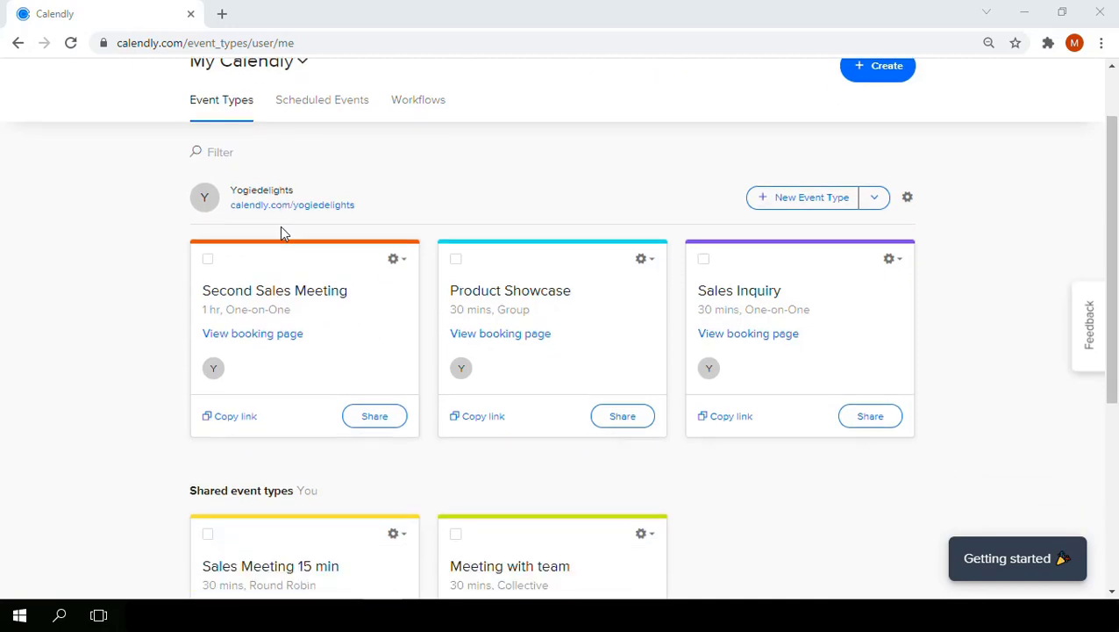
scroll(300, 125, "up", 1)
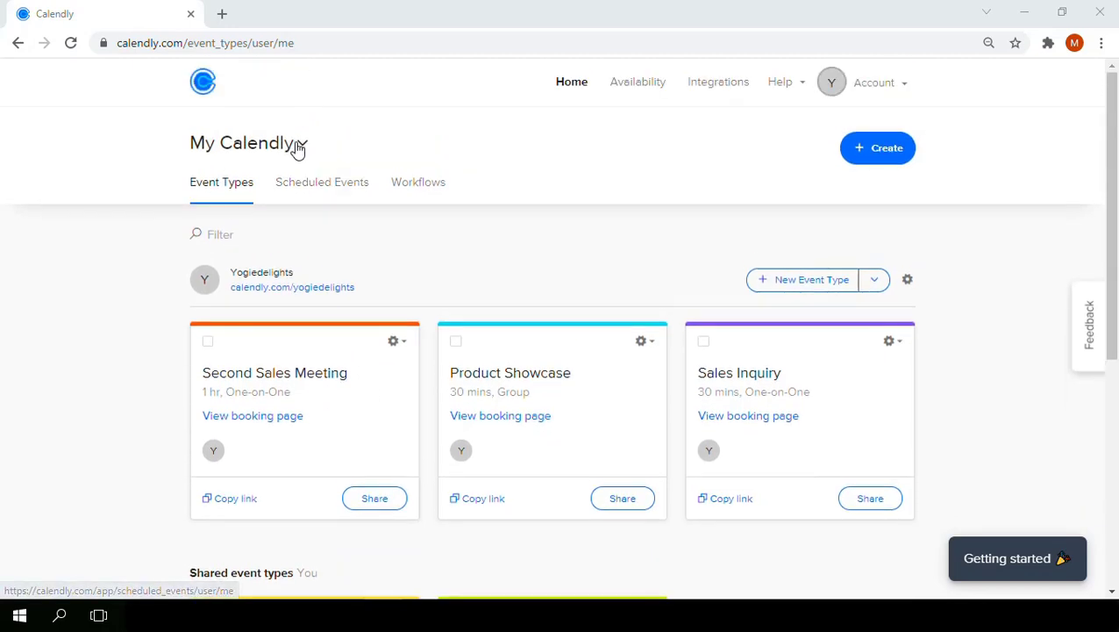
left_click(299, 148)
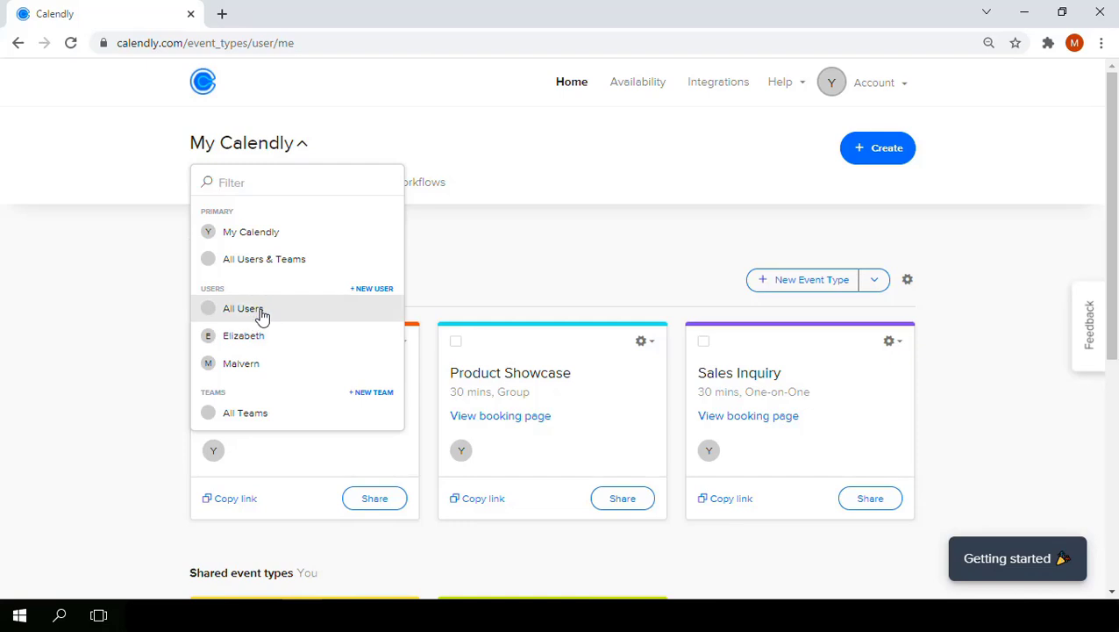
left_click(261, 320)
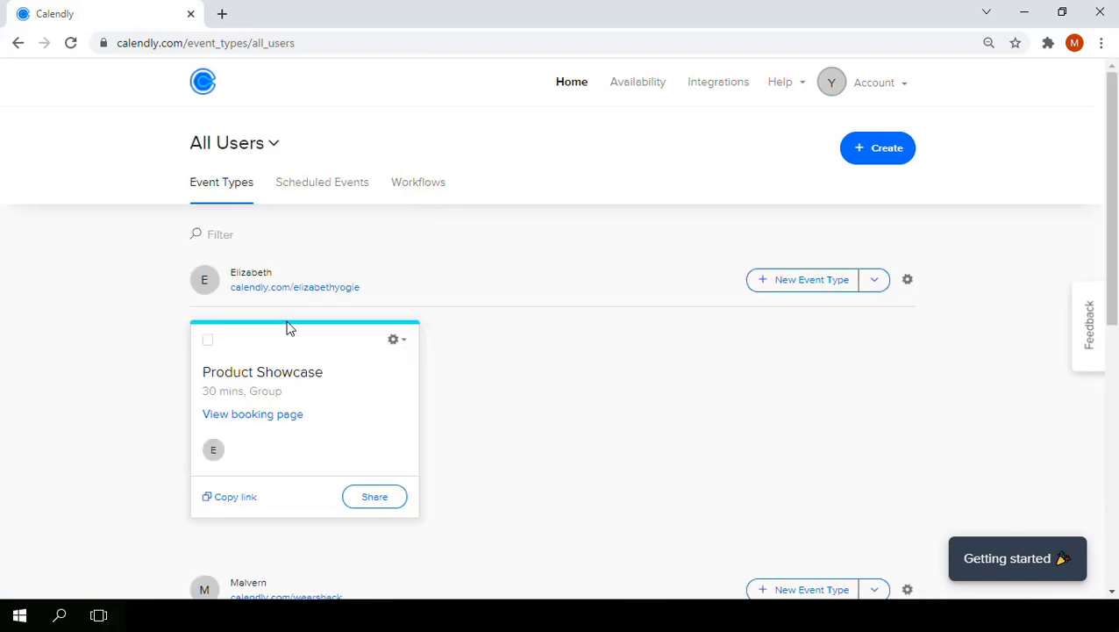
scroll(288, 327, "down", 1)
scroll(287, 327, "down", 5)
scroll(282, 391, "up", 2)
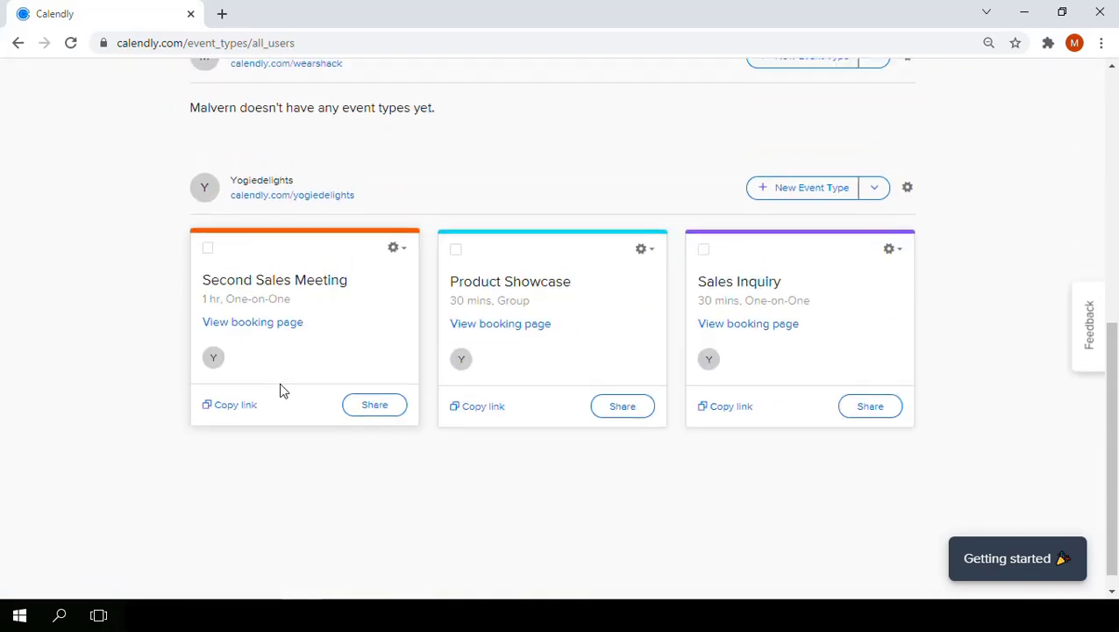
scroll(282, 391, "up", 4)
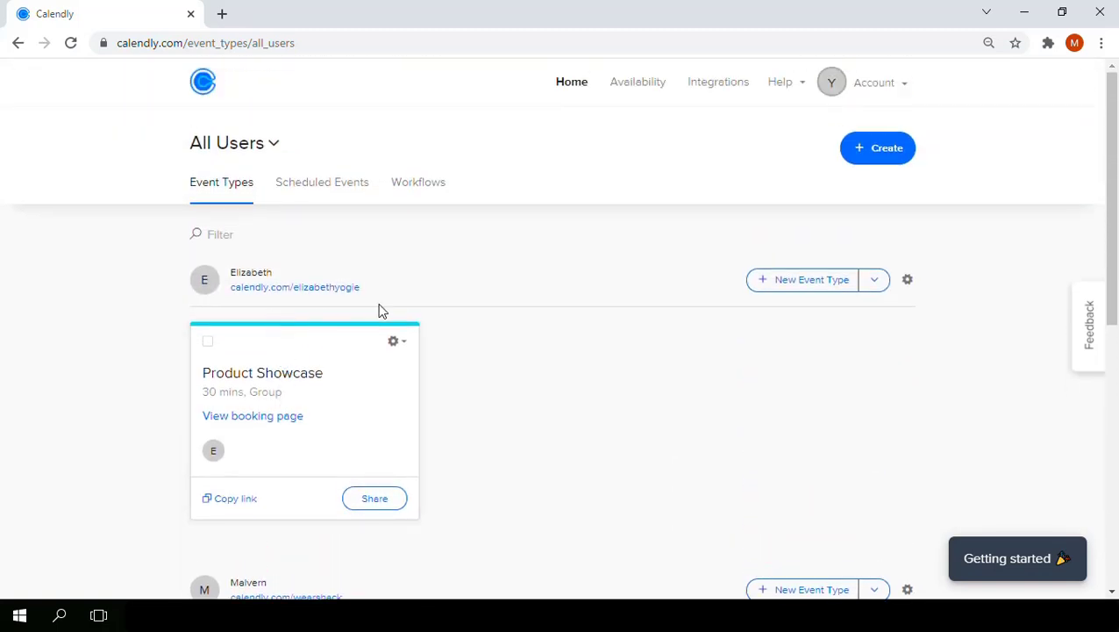
scroll(394, 308, "down", 1)
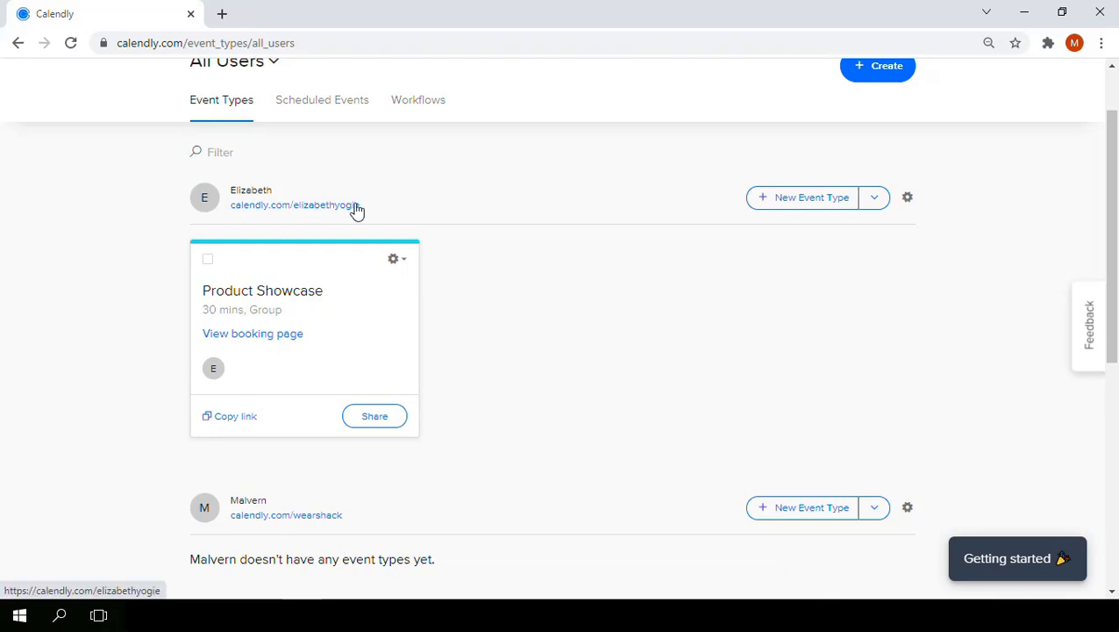
scroll(241, 221, "down", 1)
scroll(241, 221, "down", 5)
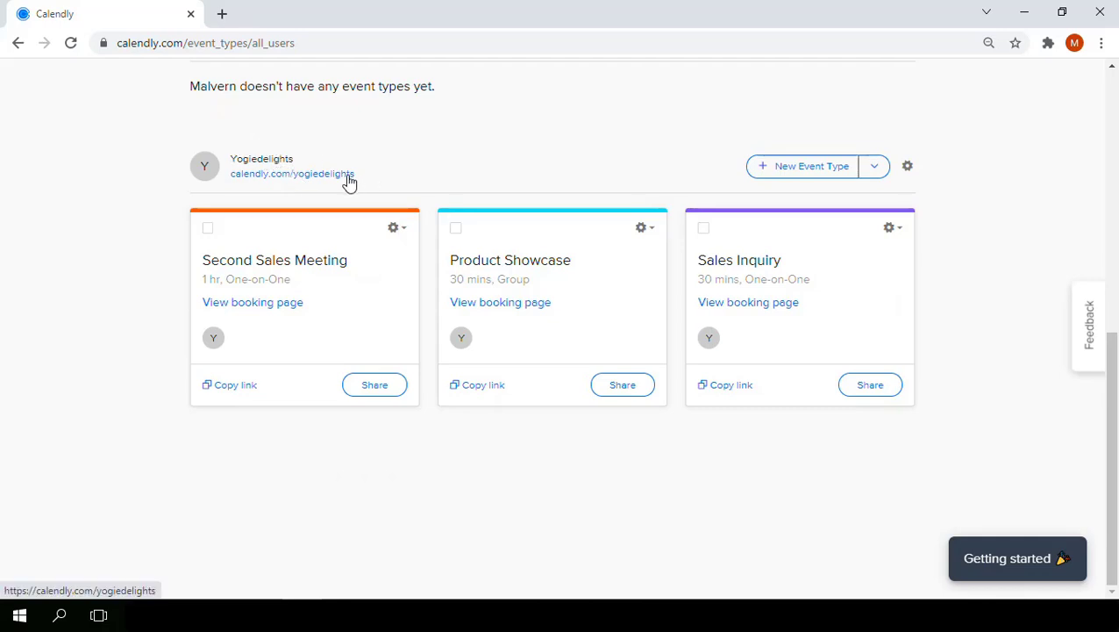
Open the public Yogiedelights scheduling page and compare its events with the event types in the overview
left_click(348, 181)
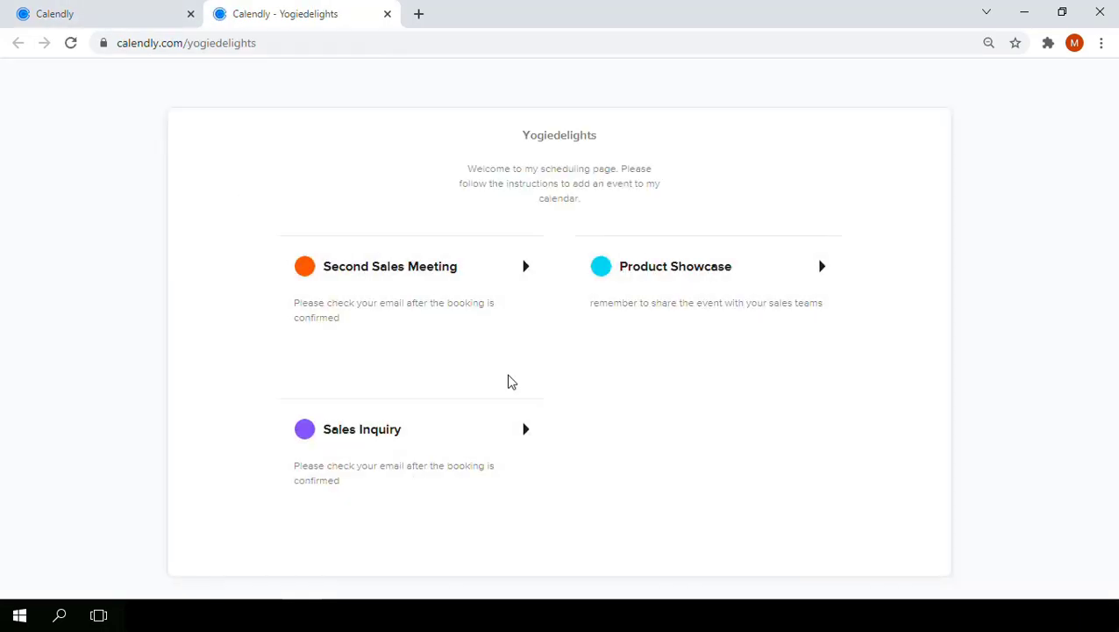
left_click(54, 13)
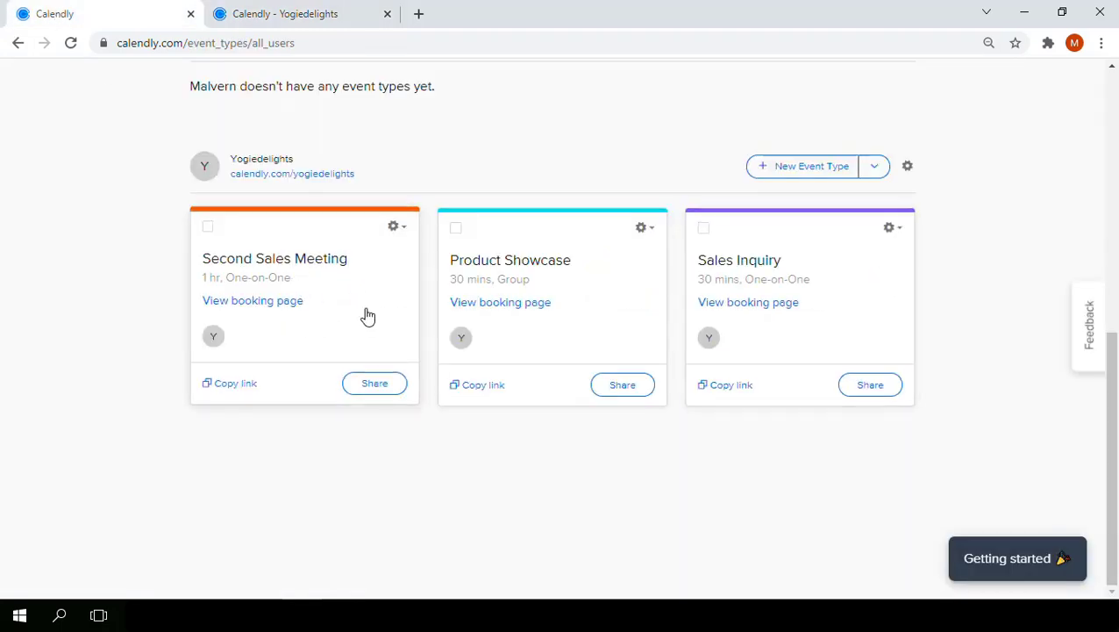
left_click(259, 13)
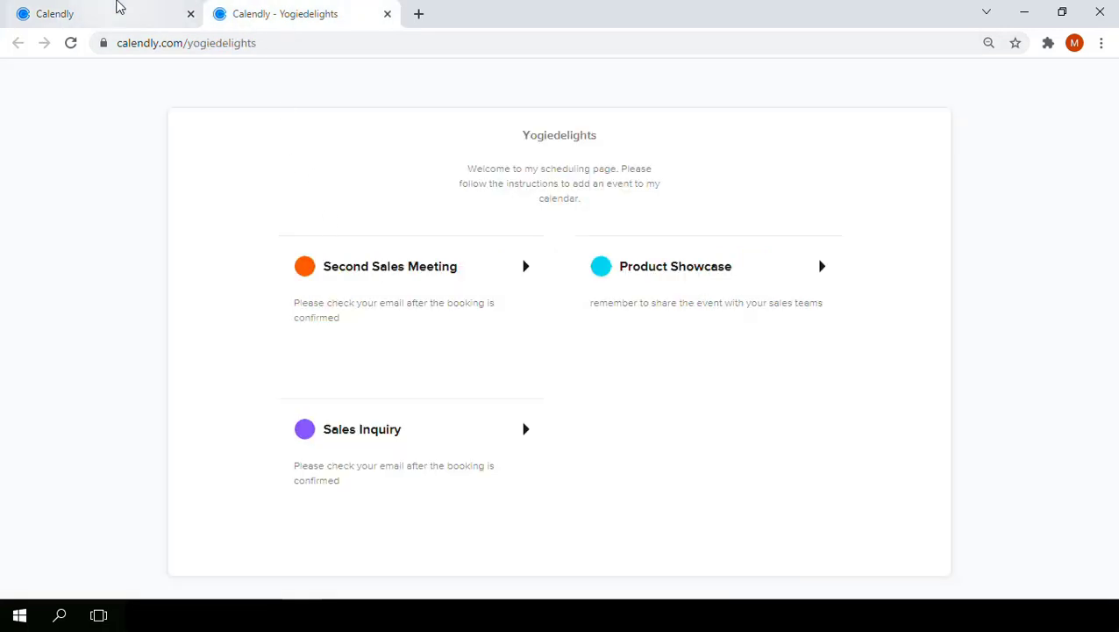
left_click(120, 7)
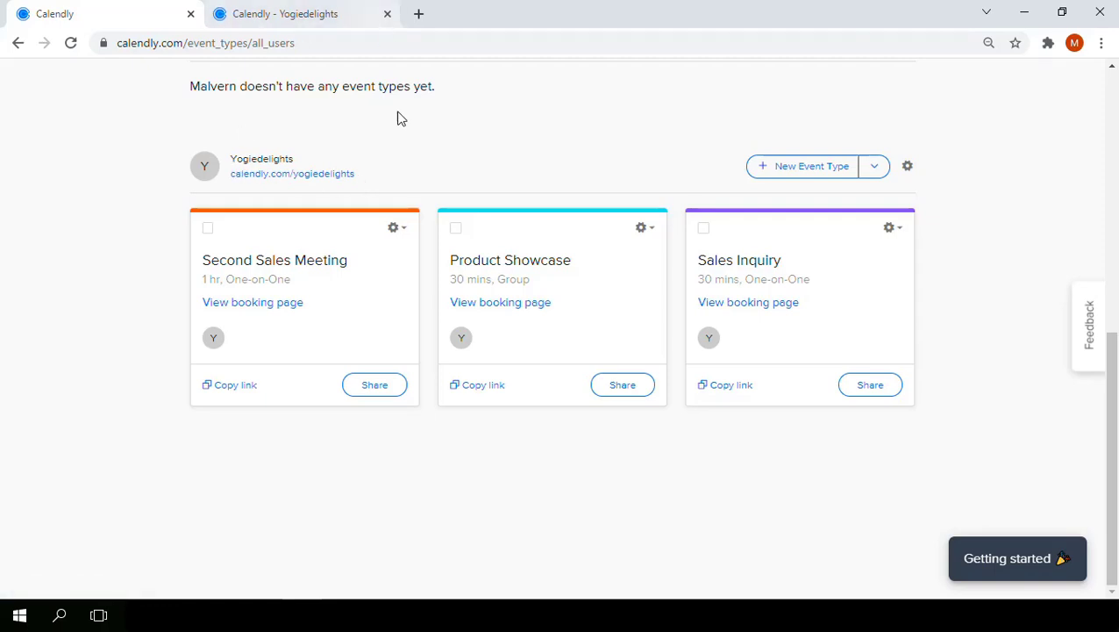
Copy the web address of the Yogiedelights scheduling page
left_click_drag(371, 172, 312, 174)
left_click(381, 168)
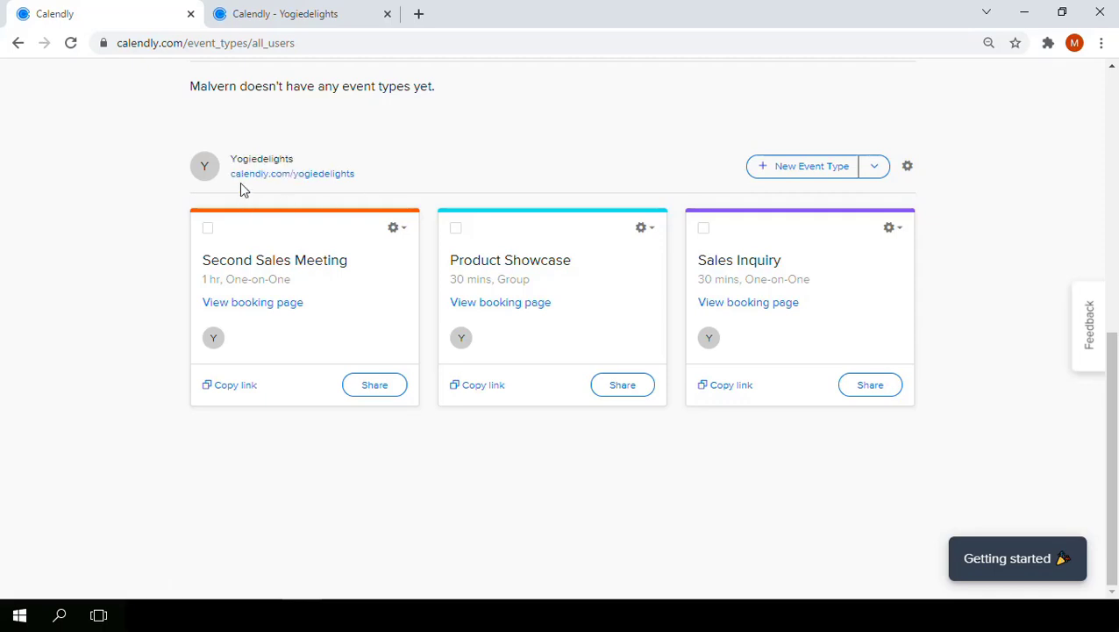
left_click_drag(231, 180, 239, 174)
left_click(406, 166)
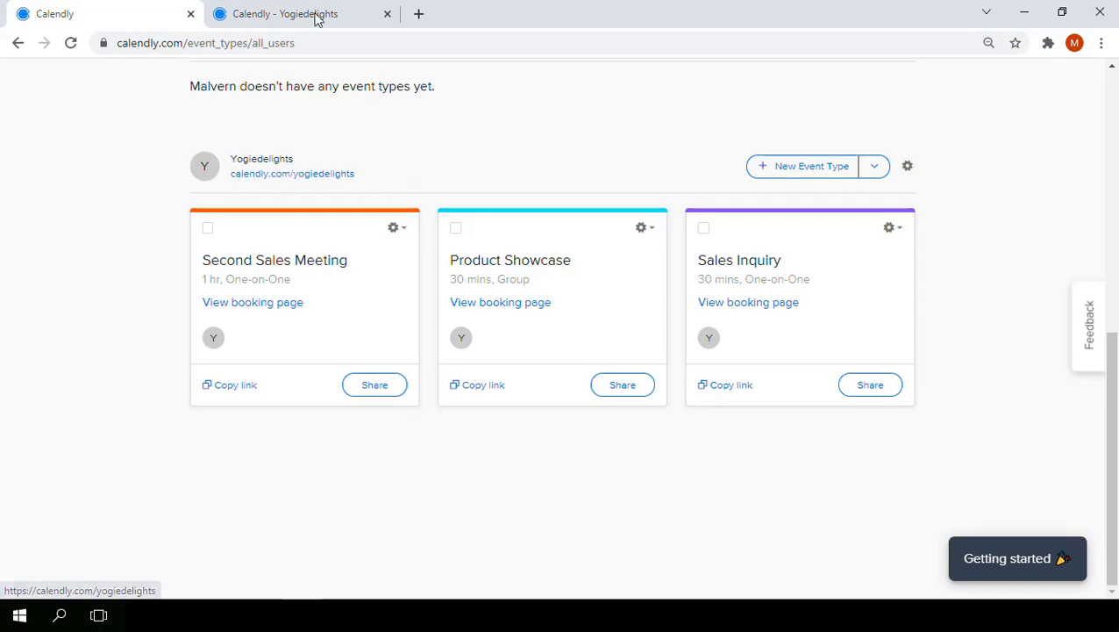
left_click(313, 13)
left_click_drag(279, 43, 105, 47)
right_click(155, 50)
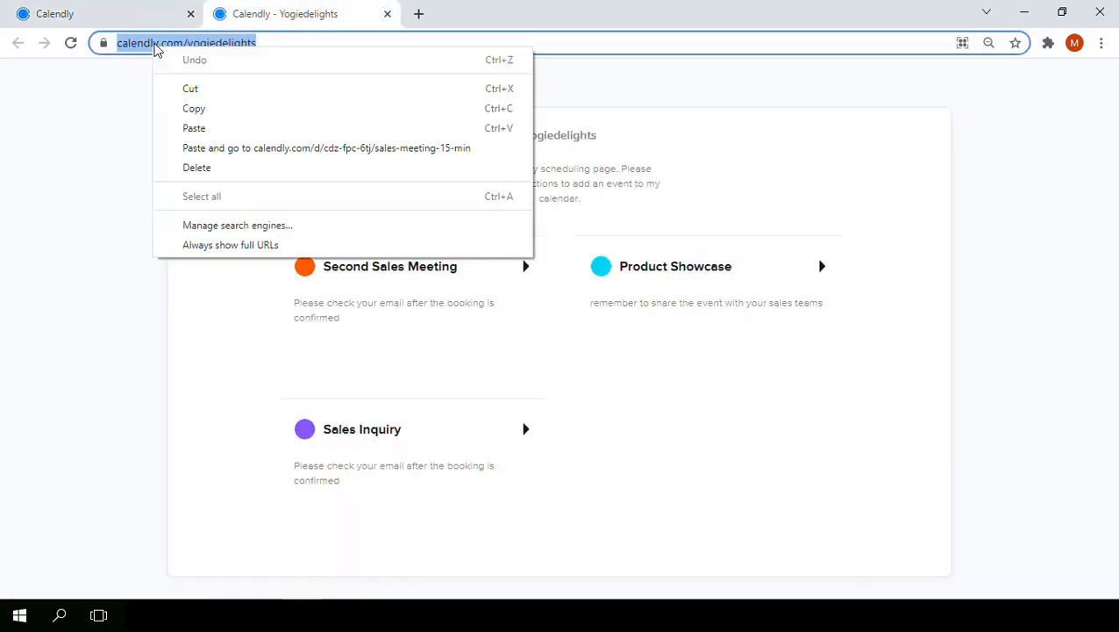
left_click(203, 107)
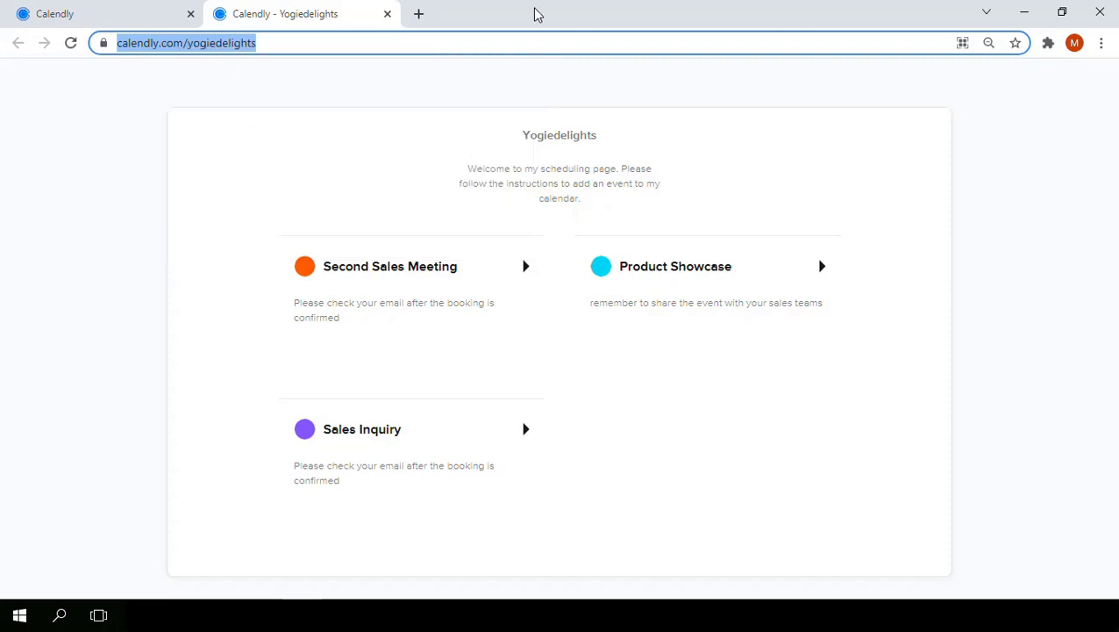
Open the copied scheduling page address in a new tab and close the older scheduling page
left_click(419, 14)
right_click(387, 41)
left_click(441, 121)
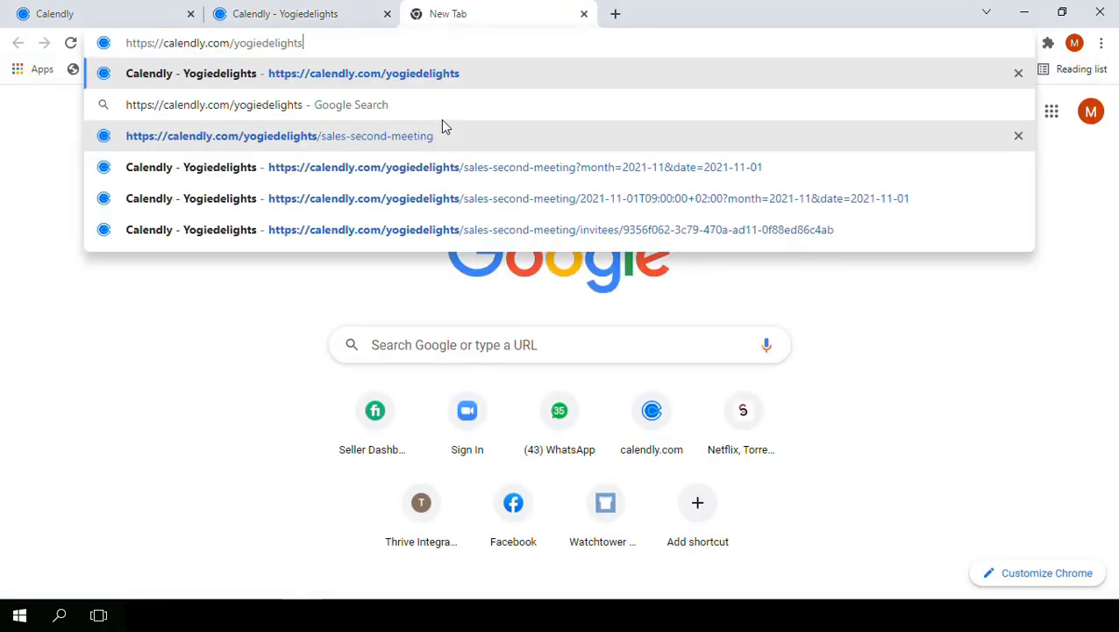
key("Return")
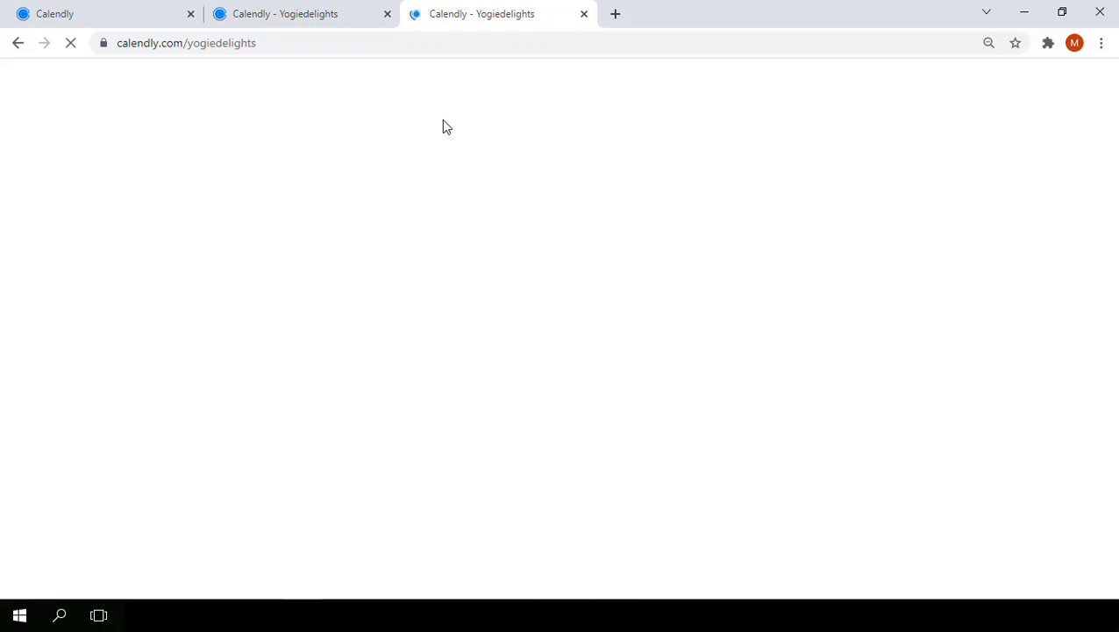
left_click(386, 14)
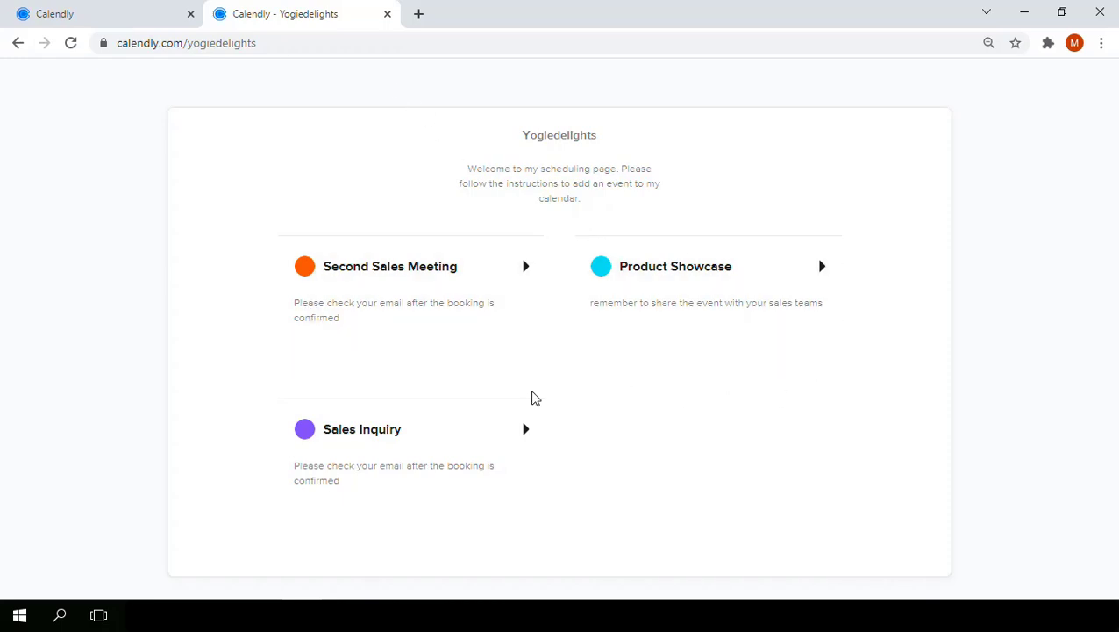
View the Second Sales Meeting booking calendar from the scheduling page, and return to the event type overview
left_click(504, 319)
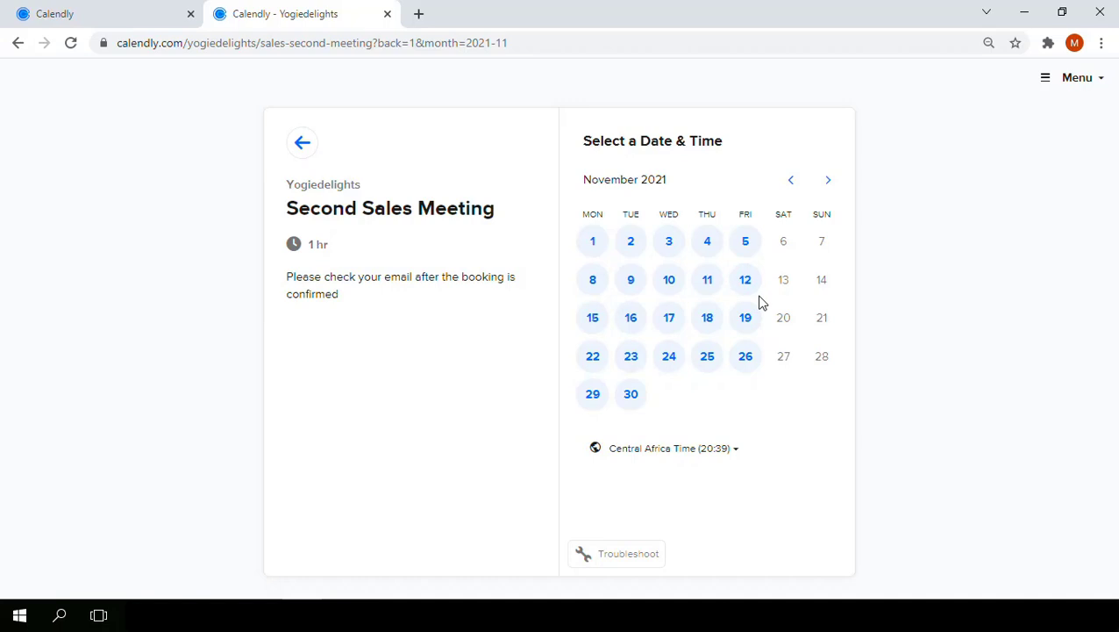
left_click(388, 14)
scroll(533, 317, "up", 4)
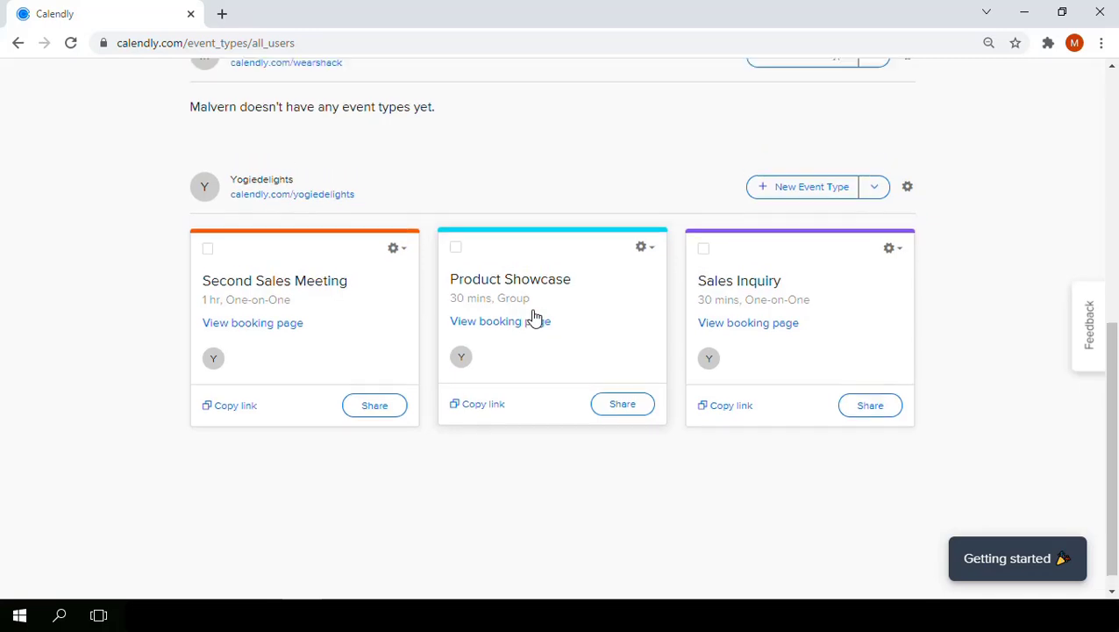
scroll(530, 320, "down", 4)
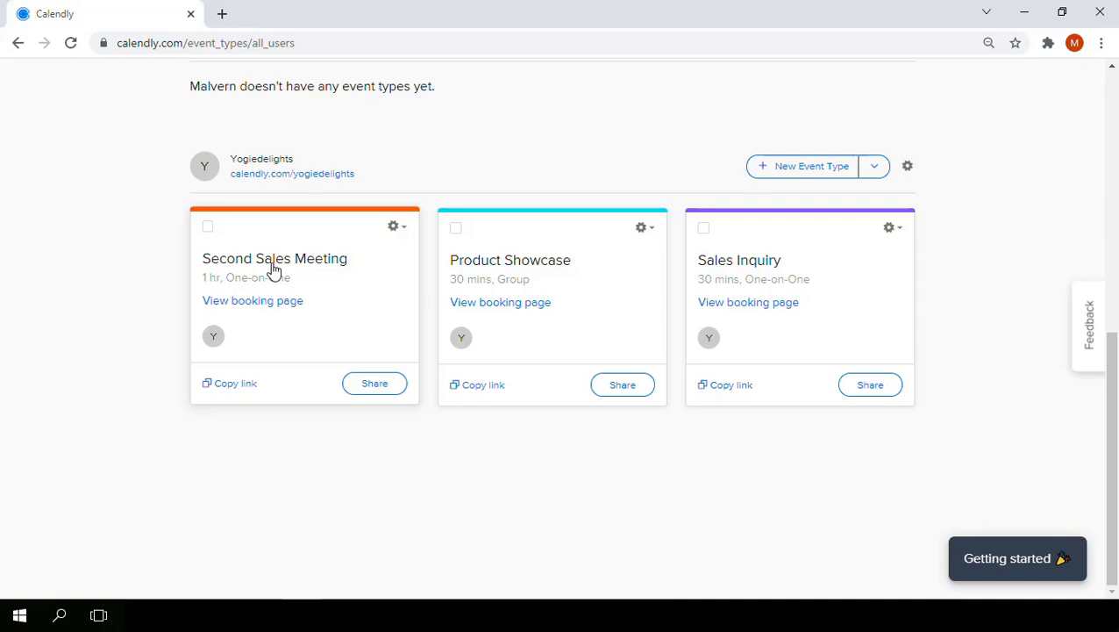
Copy the Second Sales Meeting link and view its booking page in a new tab, closing it when done
left_click(228, 386)
left_click(222, 14)
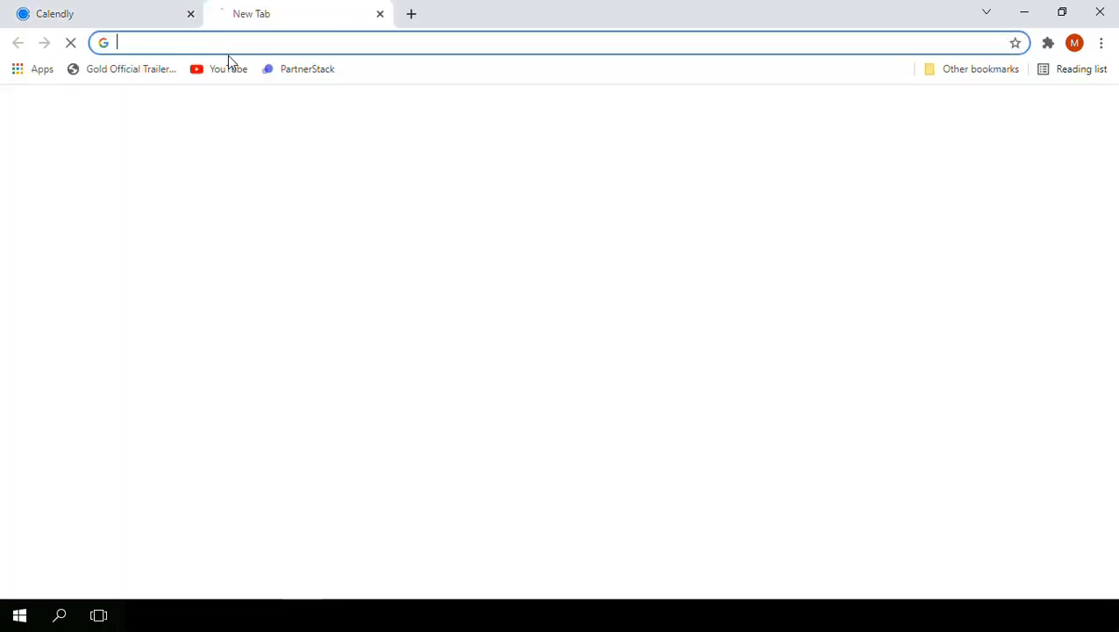
right_click(238, 41)
left_click(279, 122)
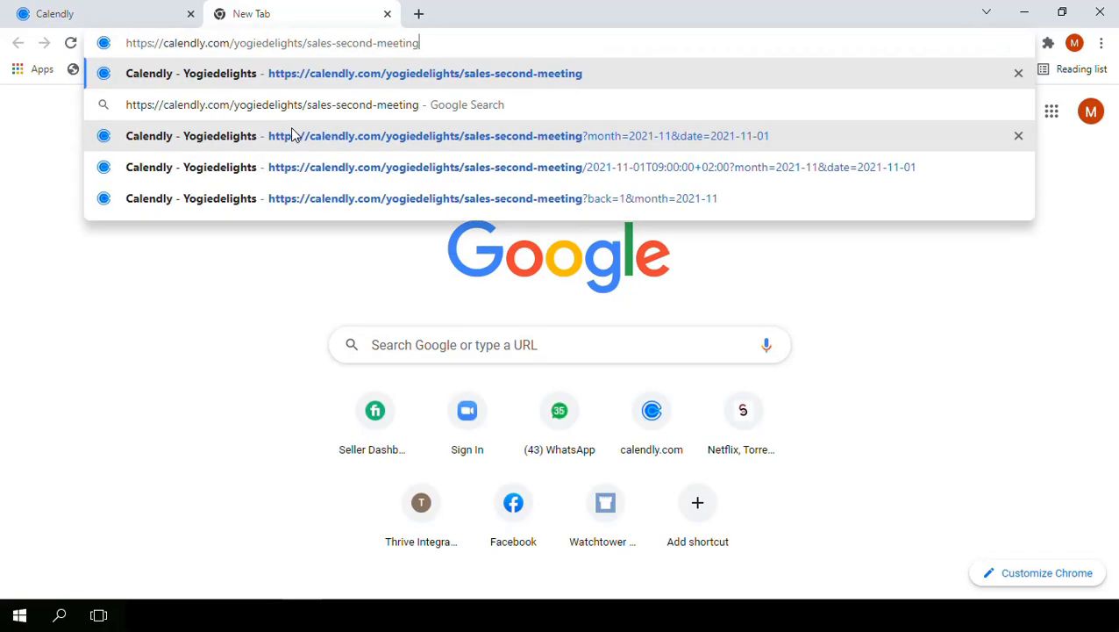
key("Return")
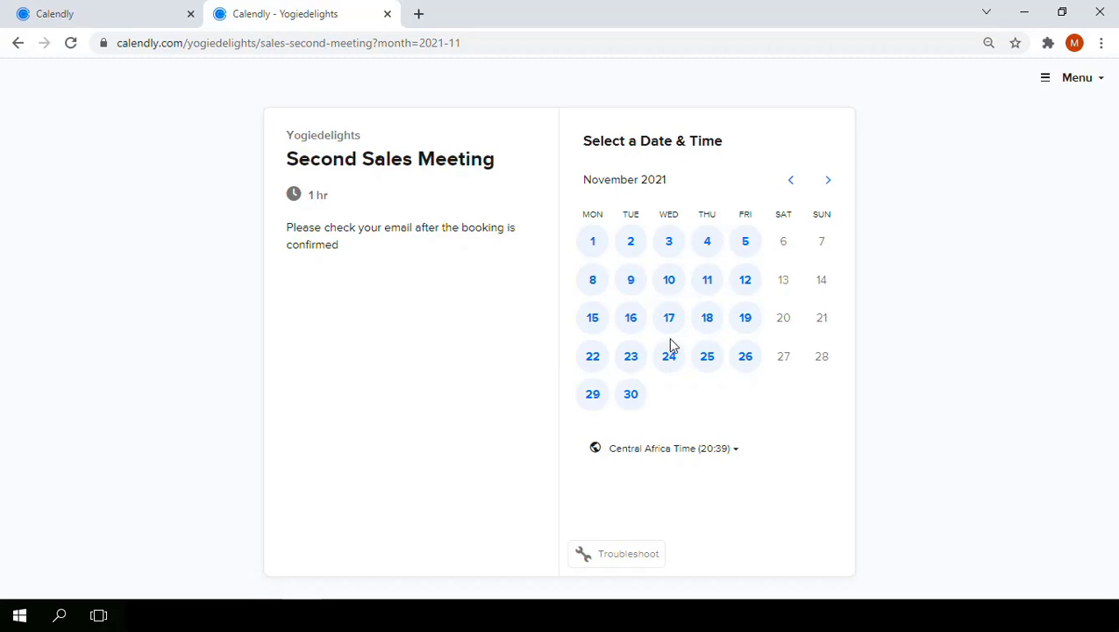
left_click(386, 13)
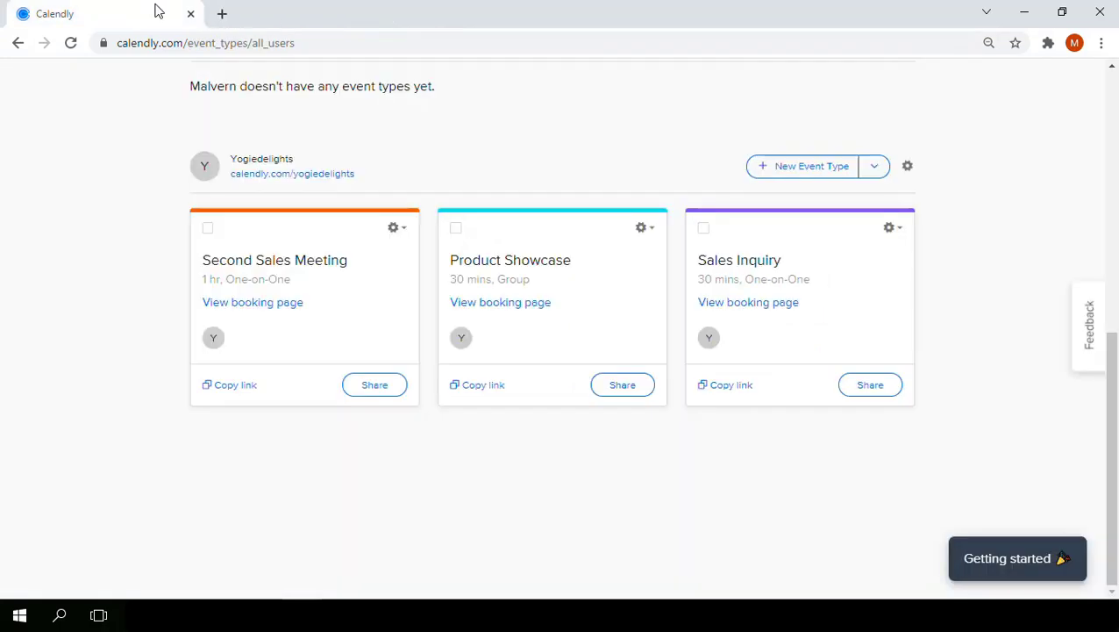
Edit the Second Sales Meeting event type and expand the additional availability rules in its booking settings
scroll(378, 338, "up", 2)
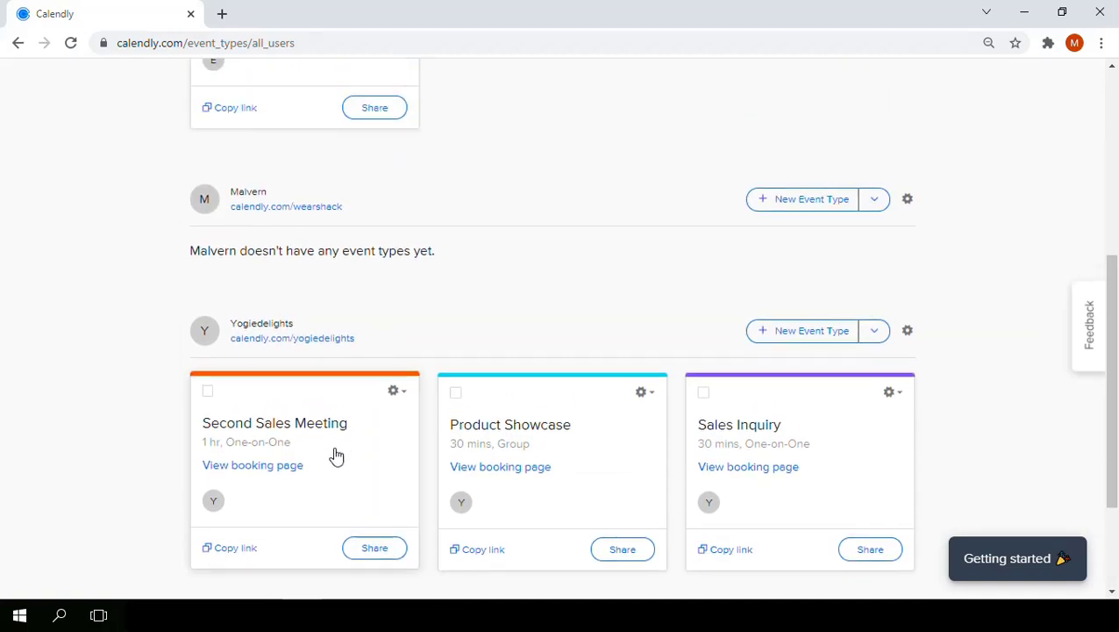
scroll(336, 455, "down", 2)
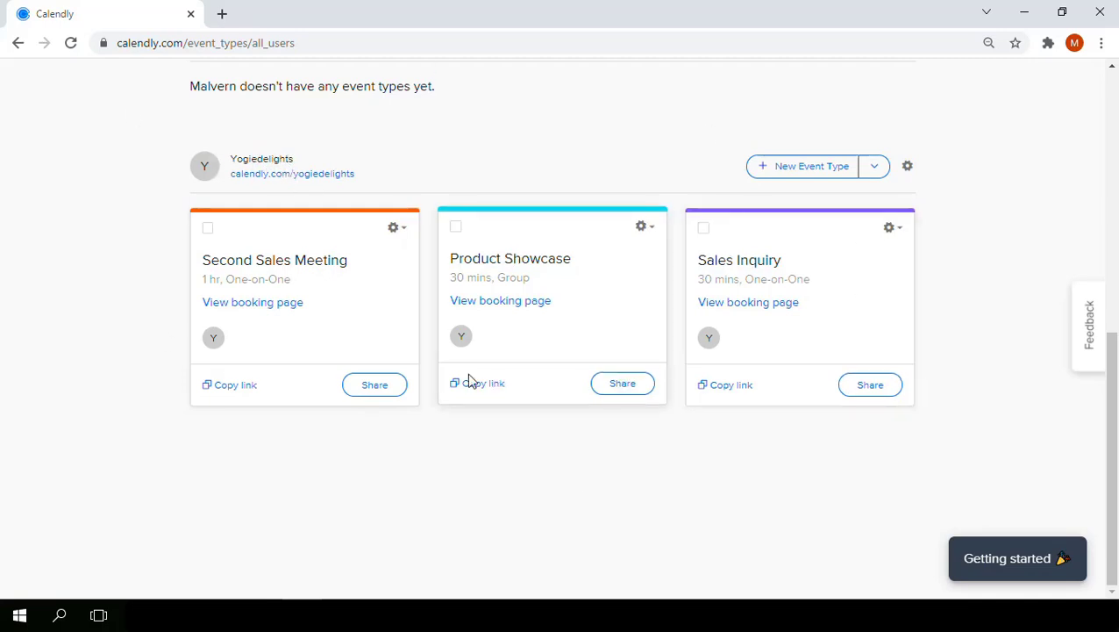
left_click(360, 342)
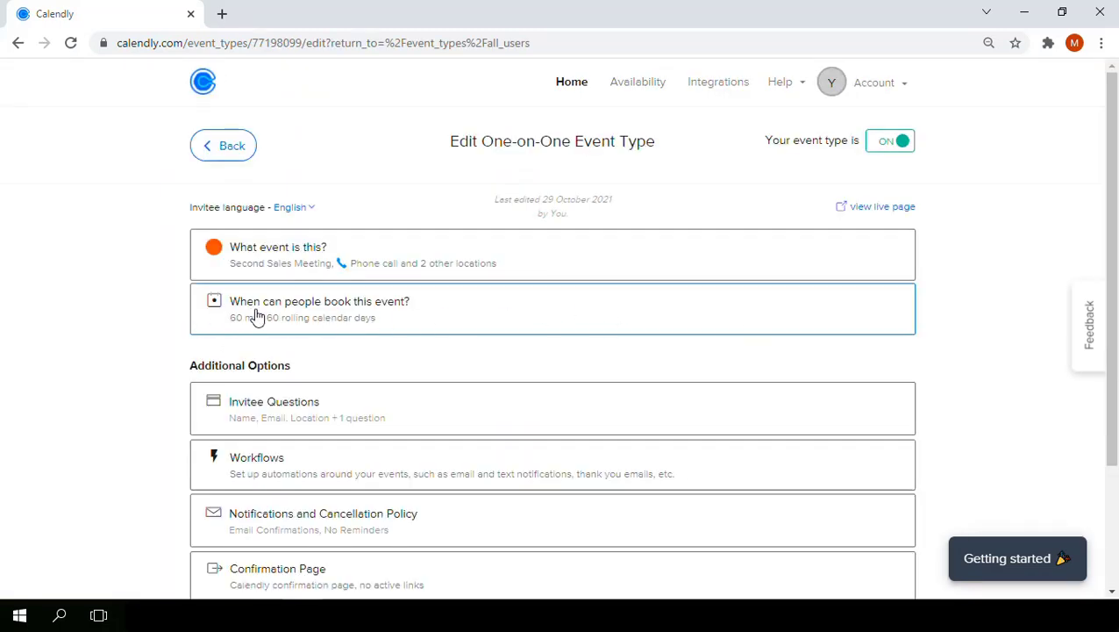
left_click(366, 311)
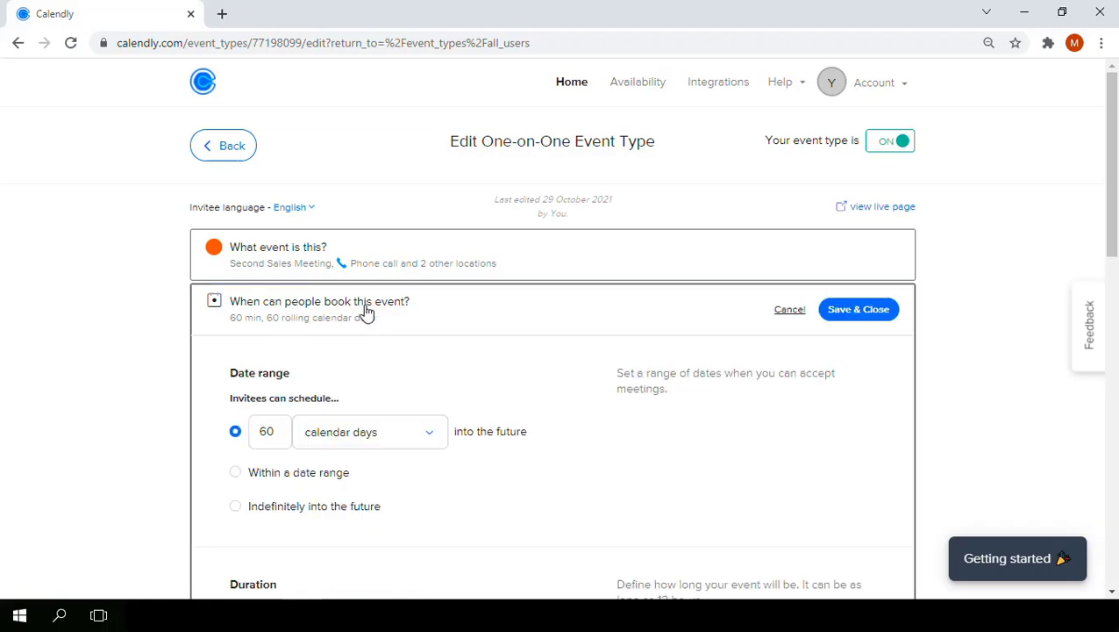
scroll(360, 321, "down", 14)
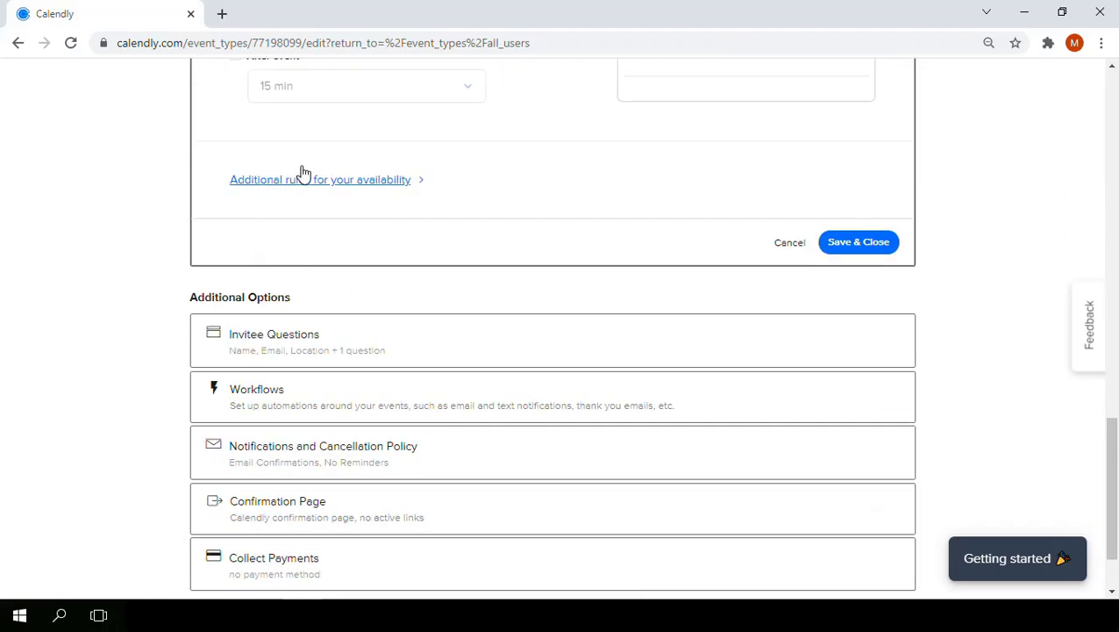
left_click(305, 182)
scroll(293, 325, "down", 4)
scroll(293, 325, "down", 2)
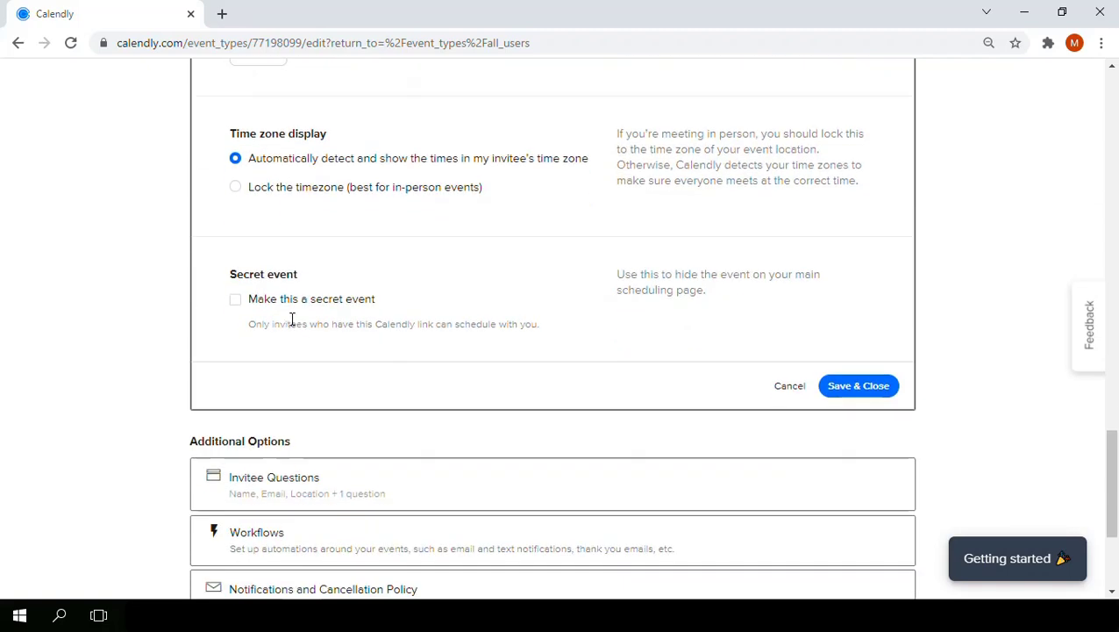
Make Second Sales Meeting a secret event, save the change and return to the event type overview
left_click(236, 301)
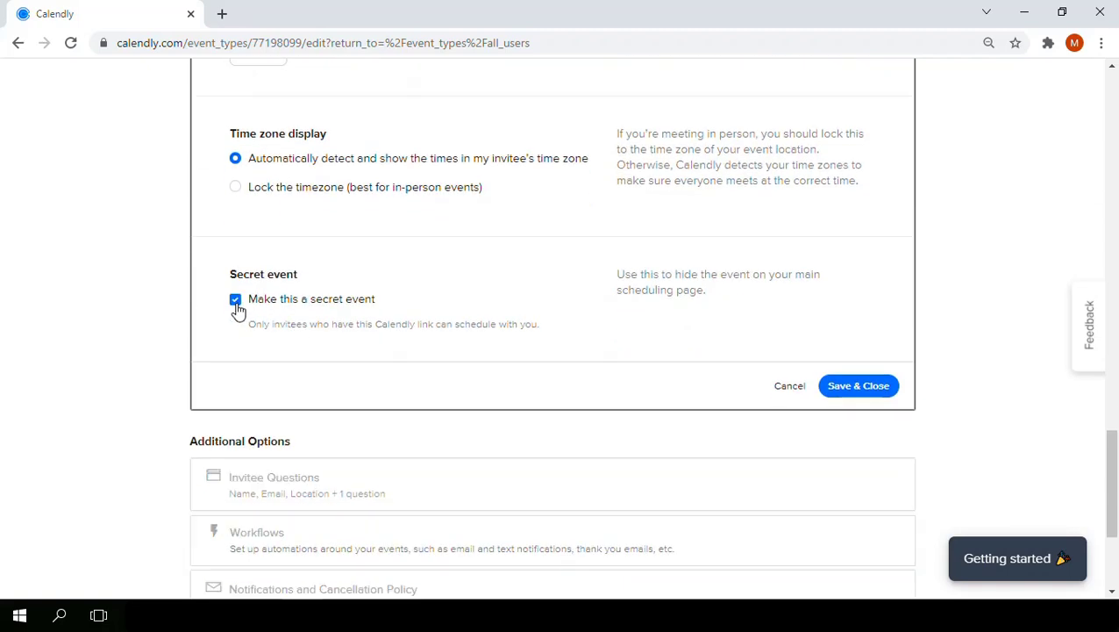
left_click(855, 397)
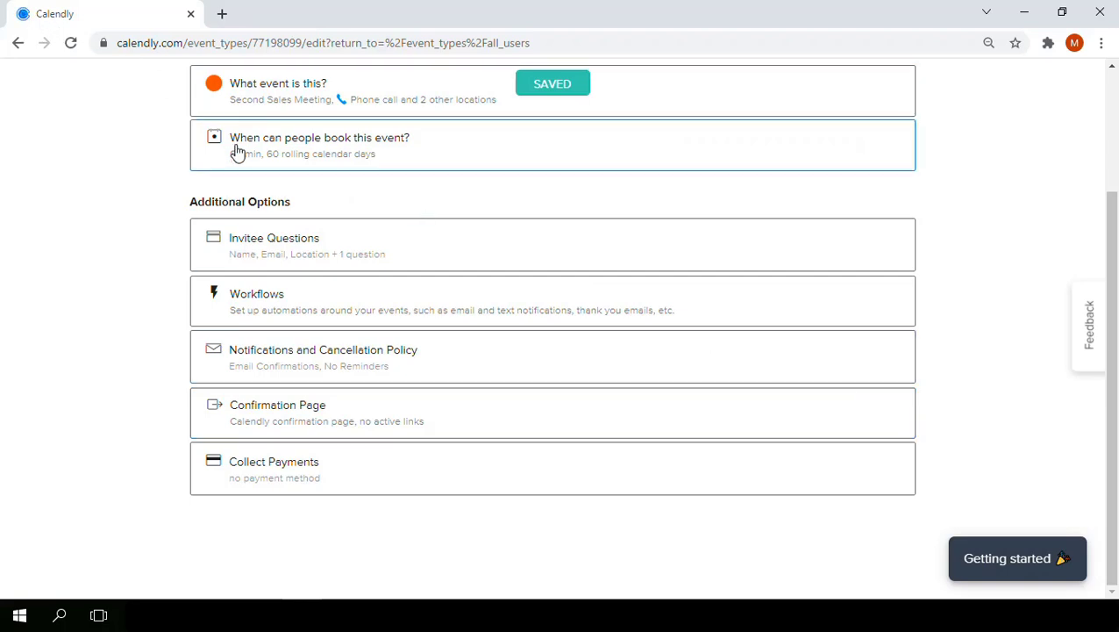
scroll(237, 152, "up", 2)
left_click(232, 146)
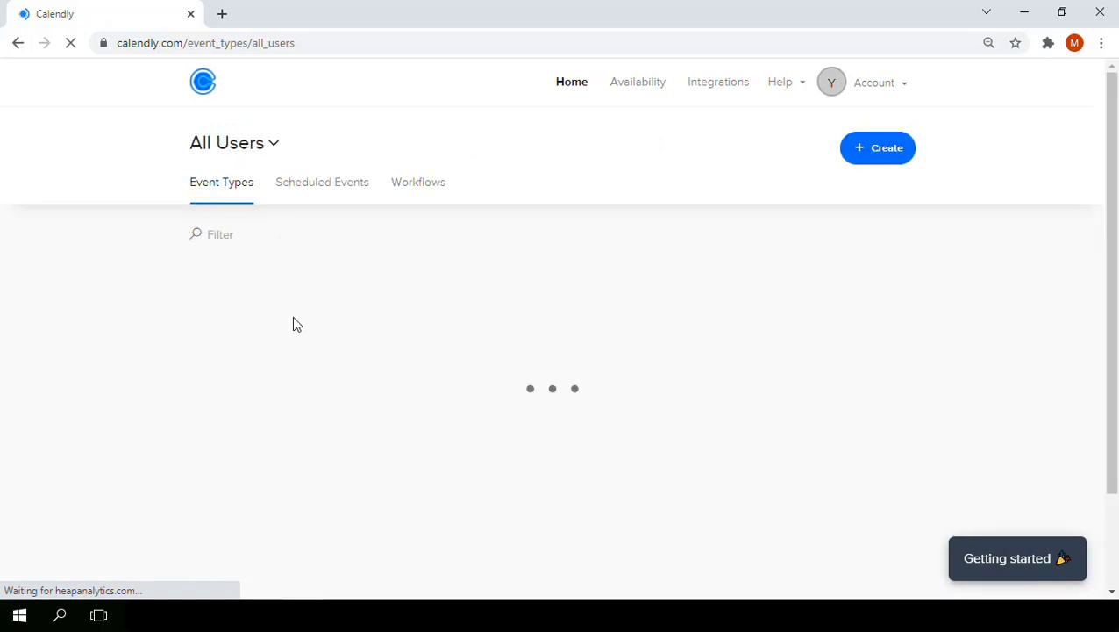
View the Yogiedelights scheduling page to check which event types it lists, and return to the event type overview
scroll(313, 348, "down", 6)
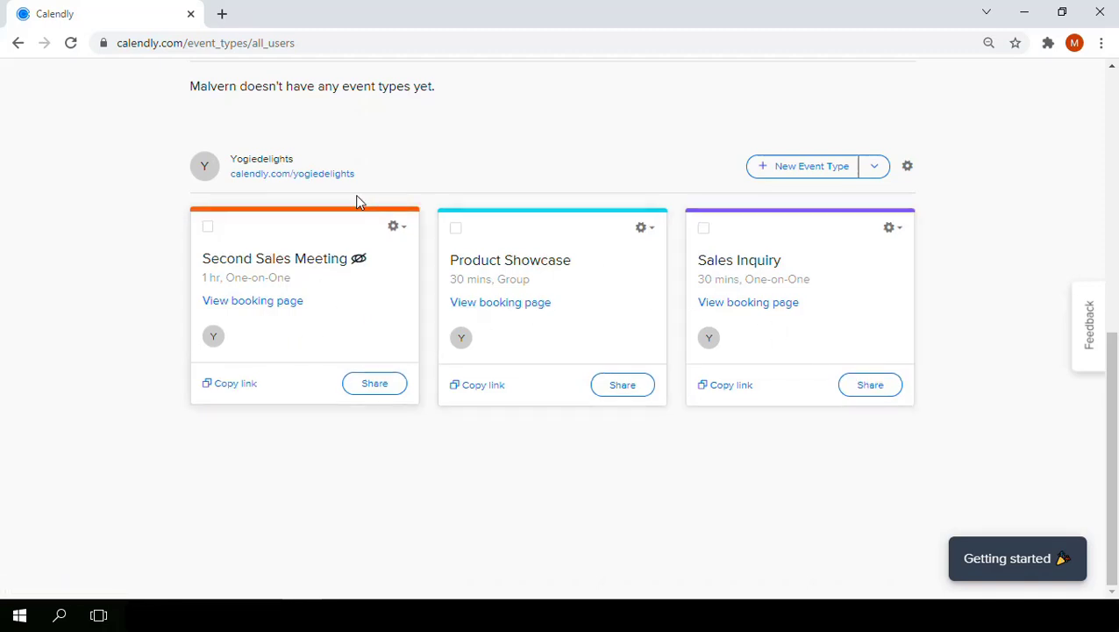
left_click(334, 180)
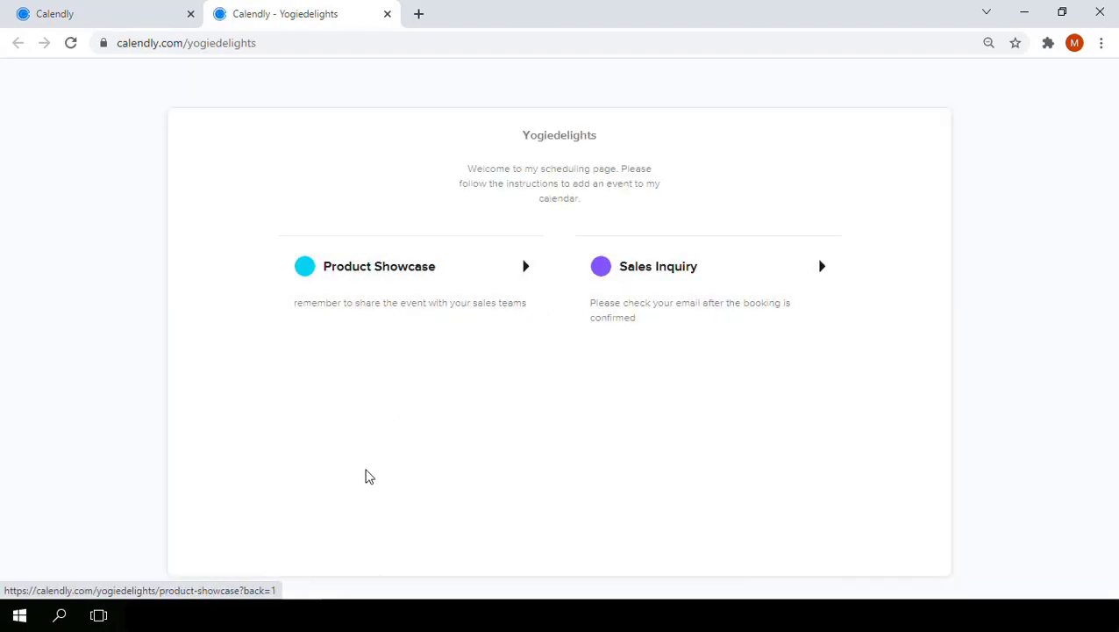
left_click(56, 12)
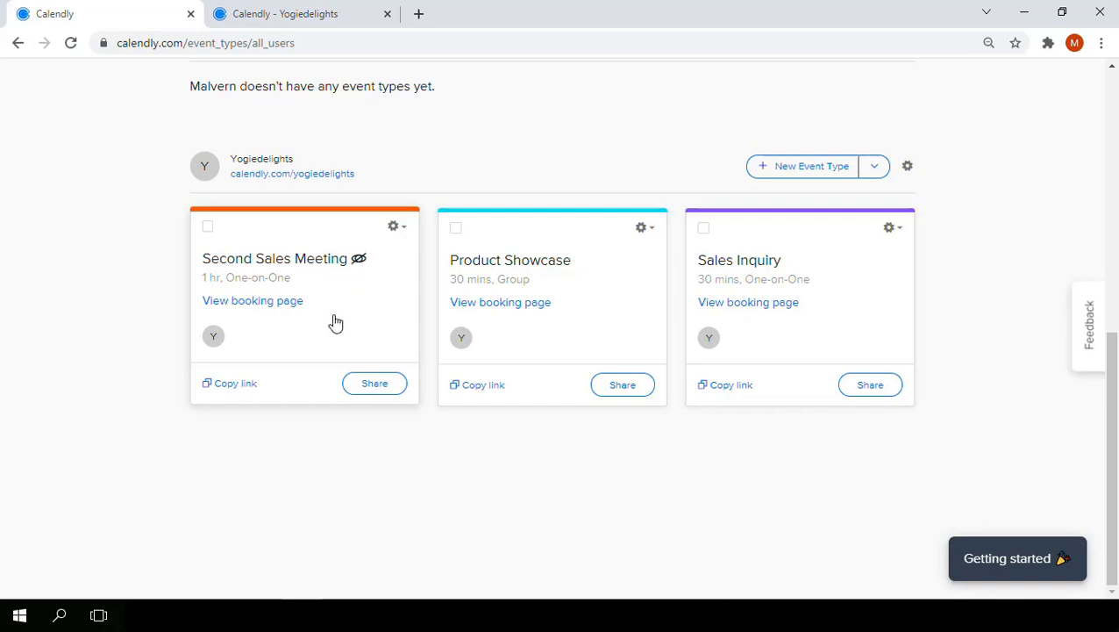
left_click(305, 7)
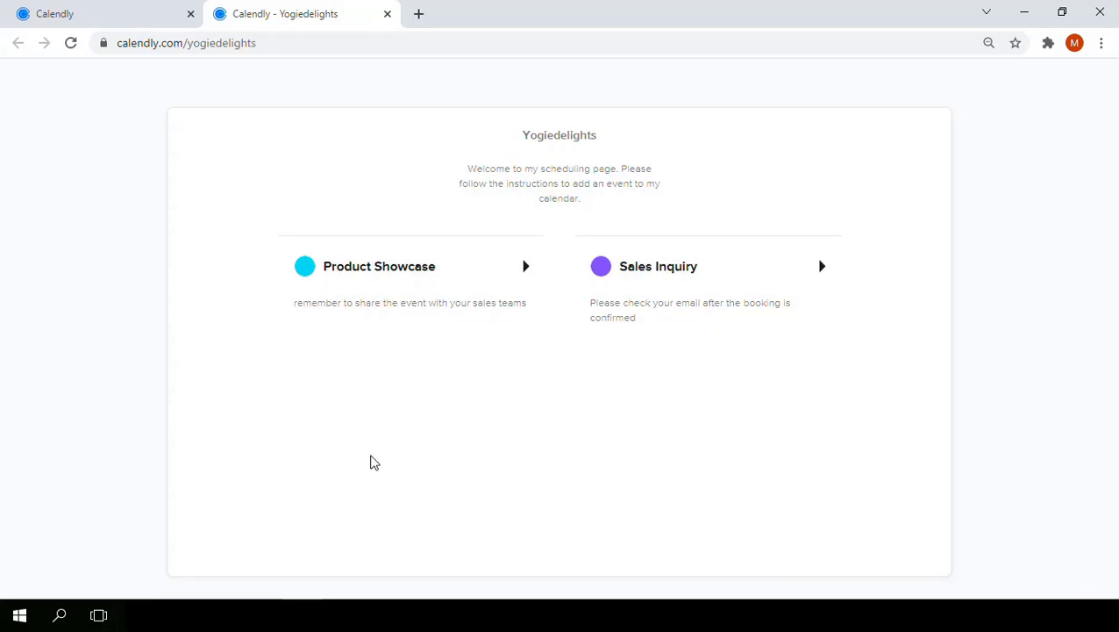
left_click(104, 9)
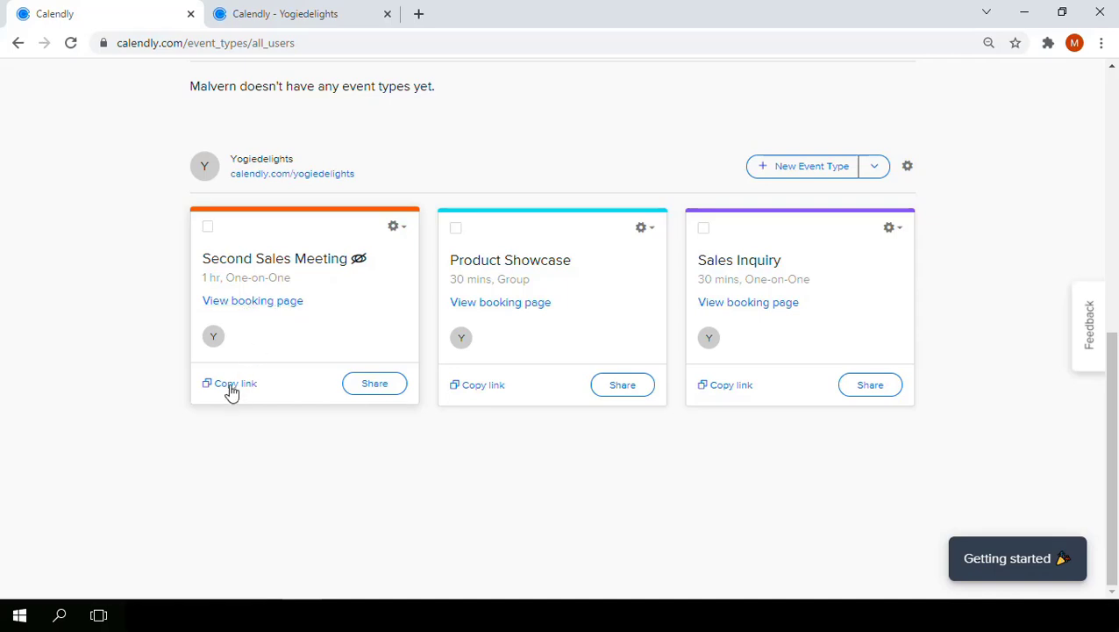
View the Second Sales Meeting booking page from its copied link in a new tab, and close both booking page tabs
left_click(421, 14)
right_click(230, 44)
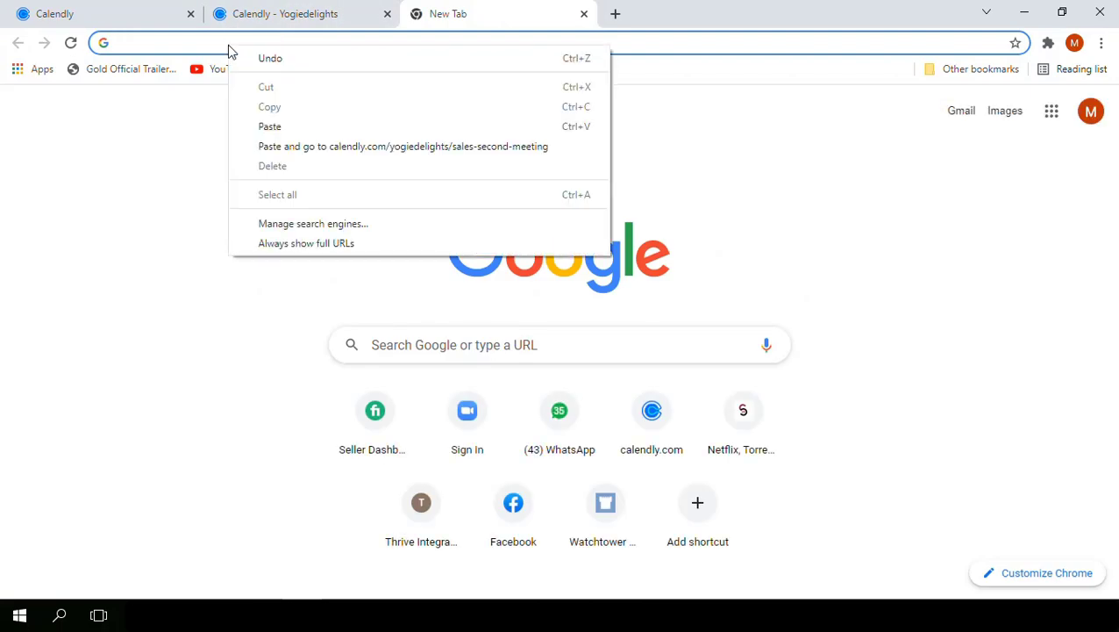
left_click(300, 128)
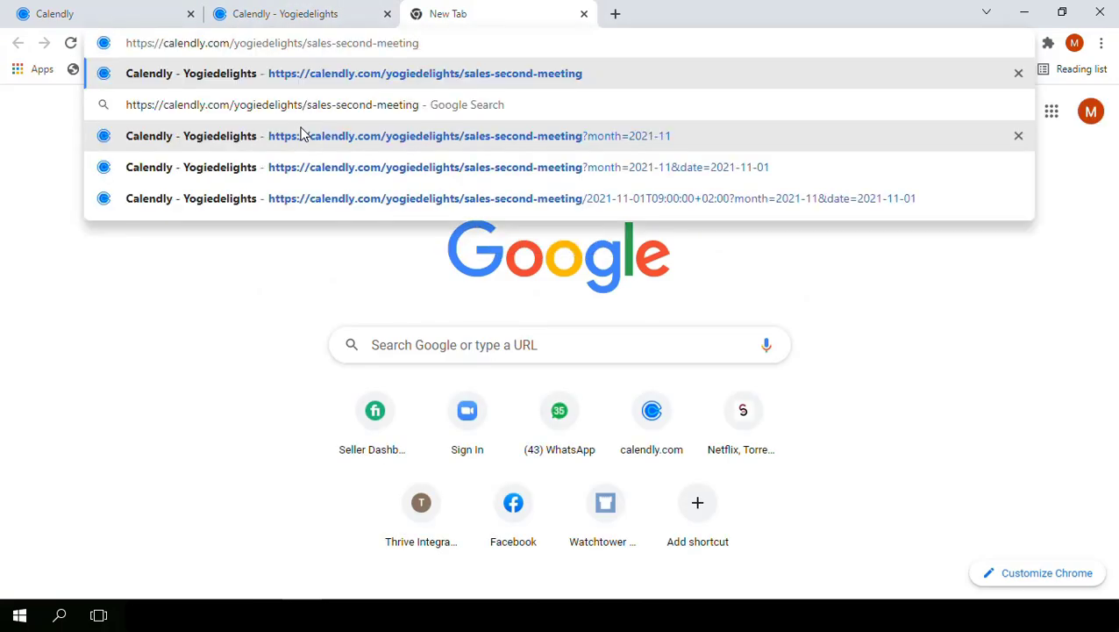
key("Return")
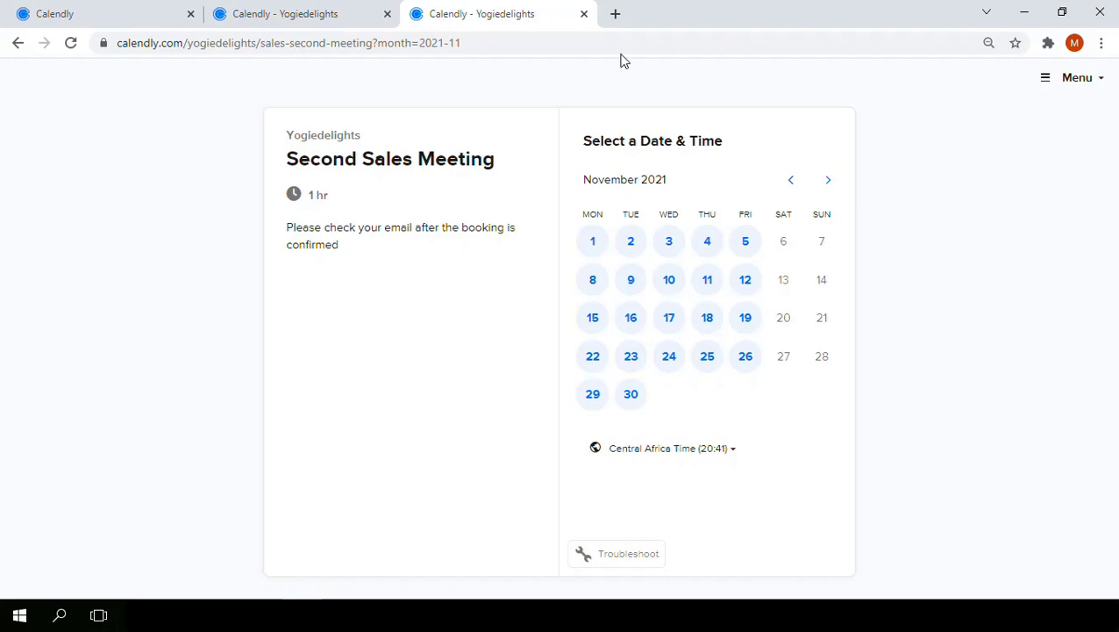
left_click(583, 13)
left_click(387, 13)
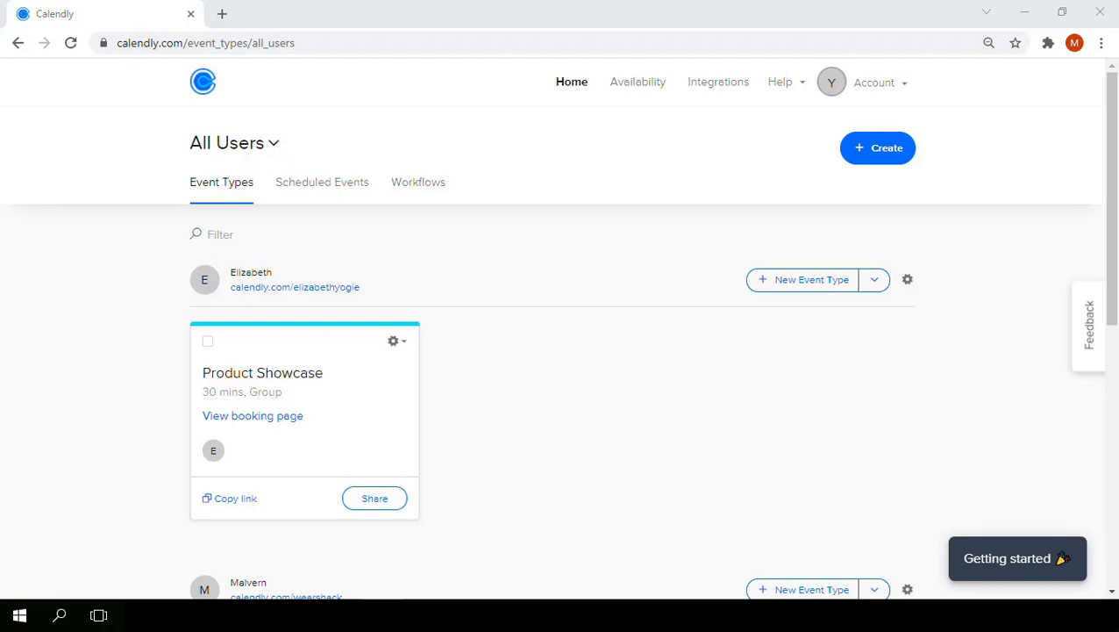
Start a new one-off meeting with a duration of 15 minutes, using Yogies Time Schedule for the host
left_click(878, 149)
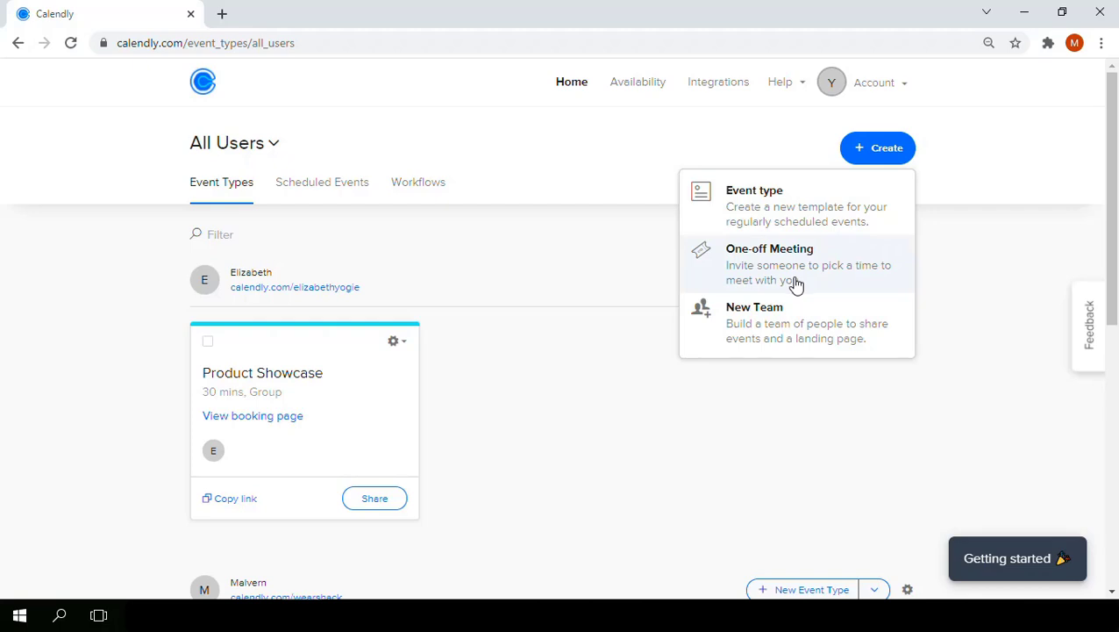
left_click(796, 283)
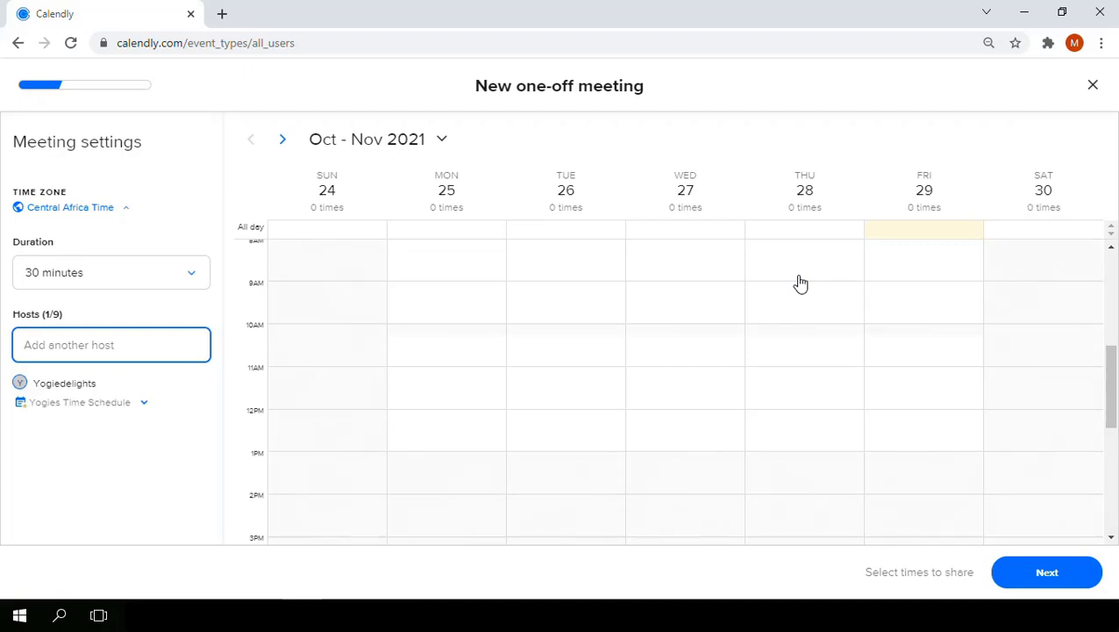
left_click(143, 281)
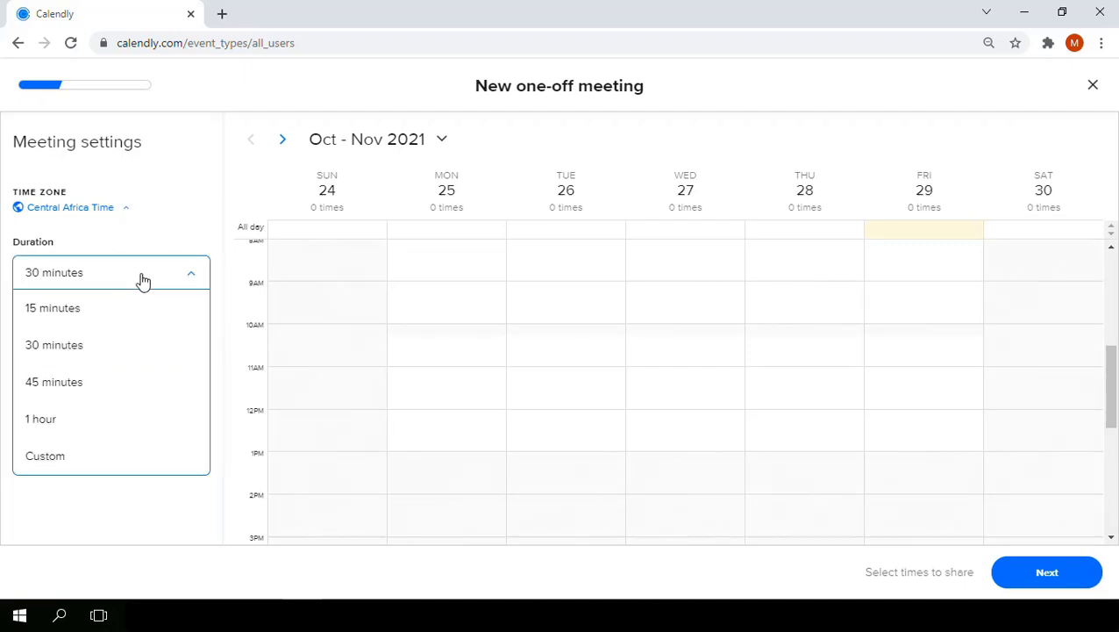
left_click(115, 323)
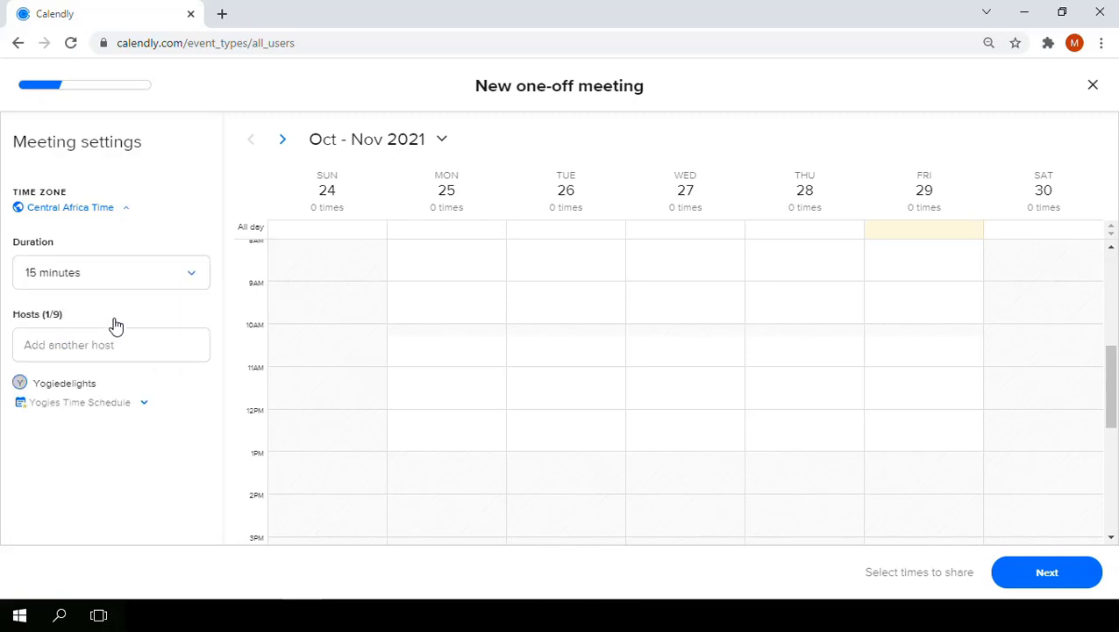
left_click(144, 410)
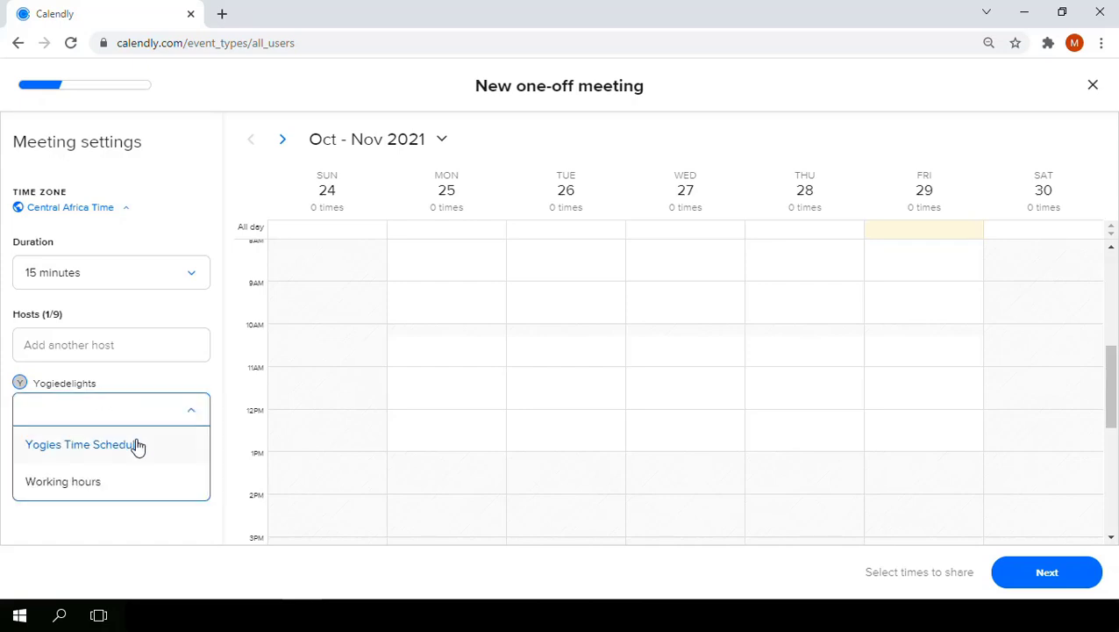
left_click(137, 445)
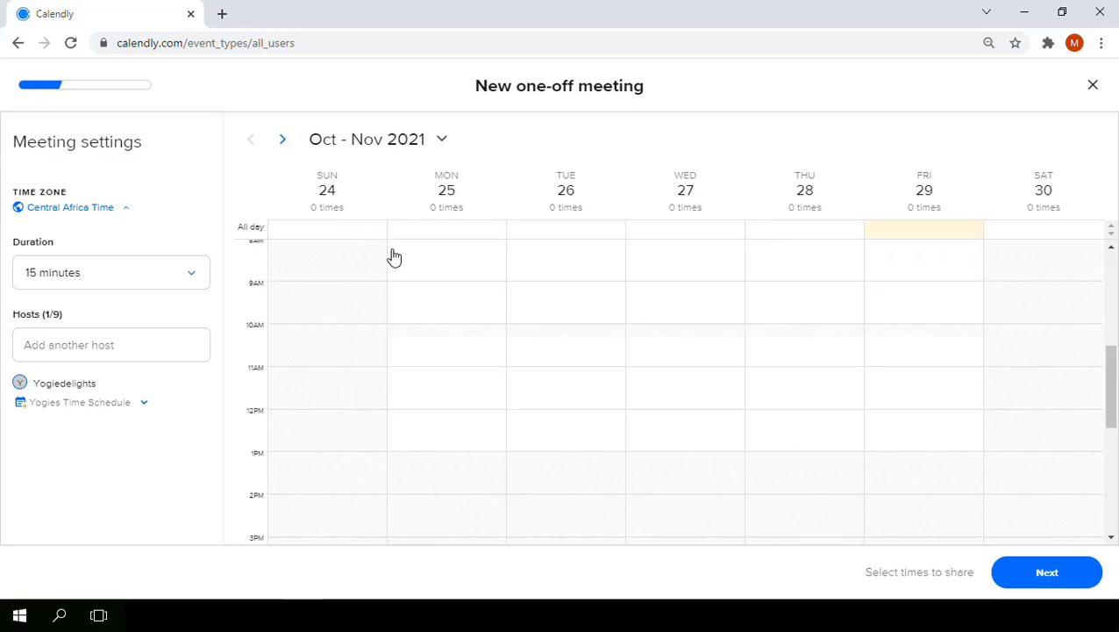
Offer 11:00 on Wednesday, November 3 and Thursday, November 4, 2021, review the selected times and proceed to the meeting details
left_click(279, 141)
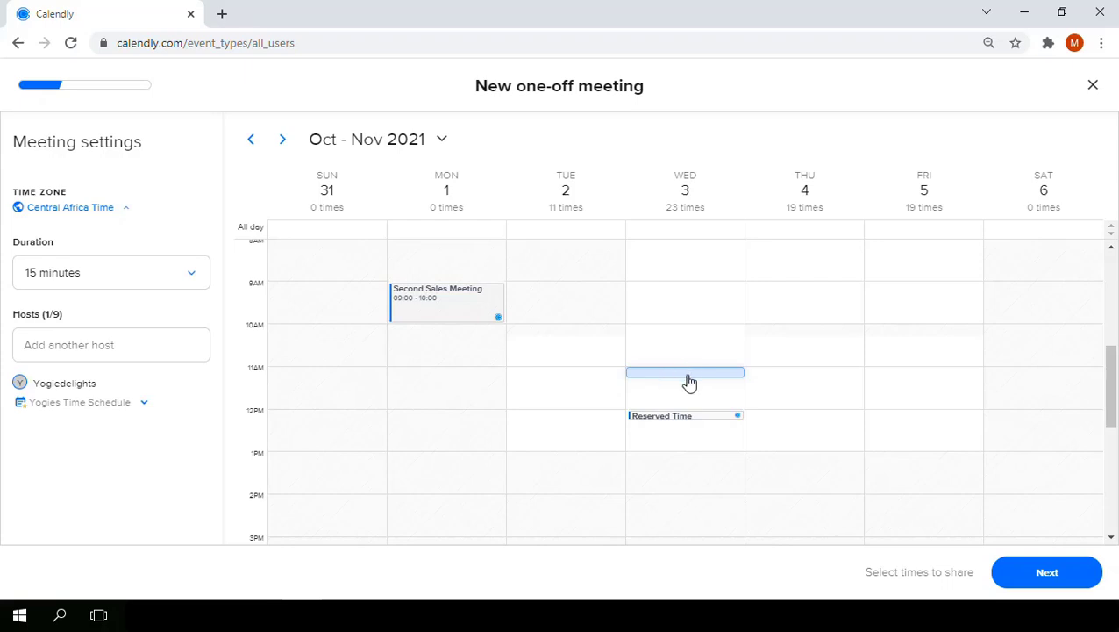
left_click(695, 379)
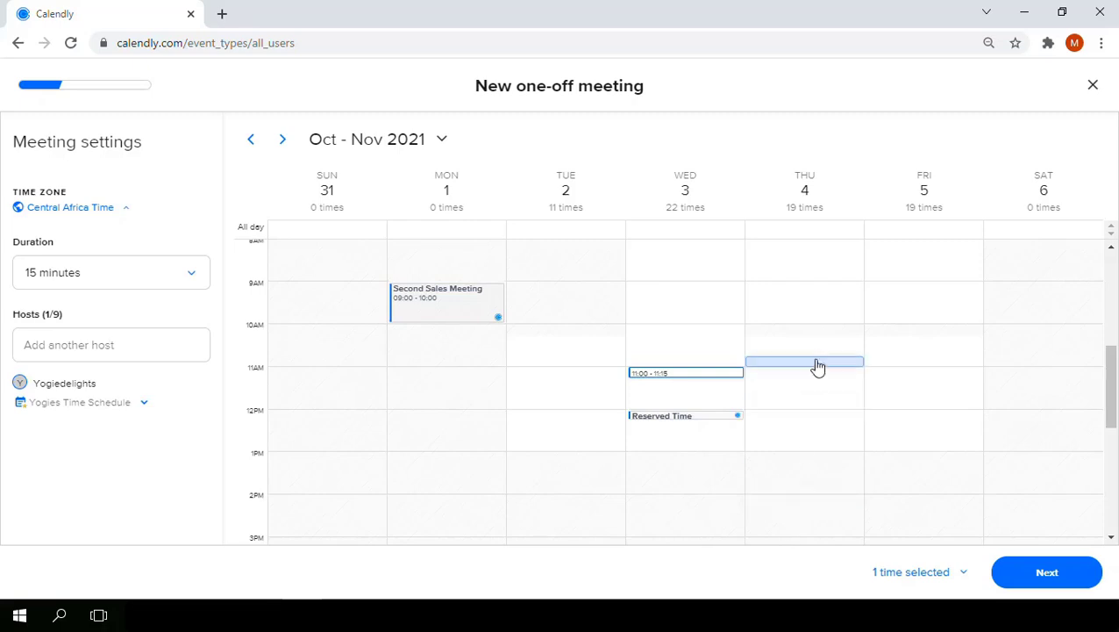
left_click(813, 397)
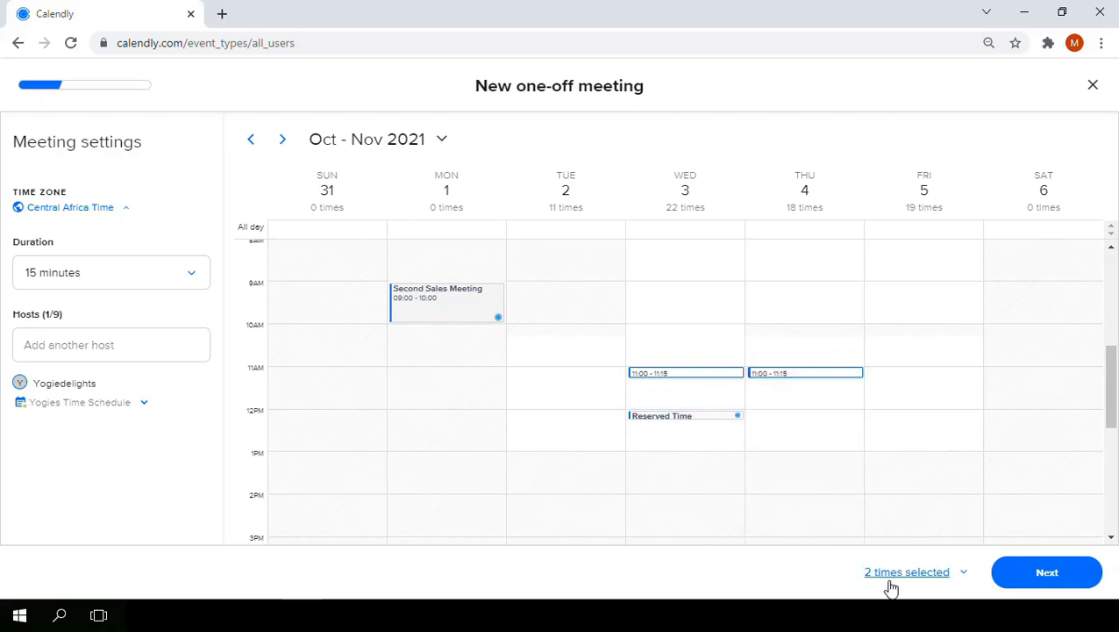
left_click(965, 575)
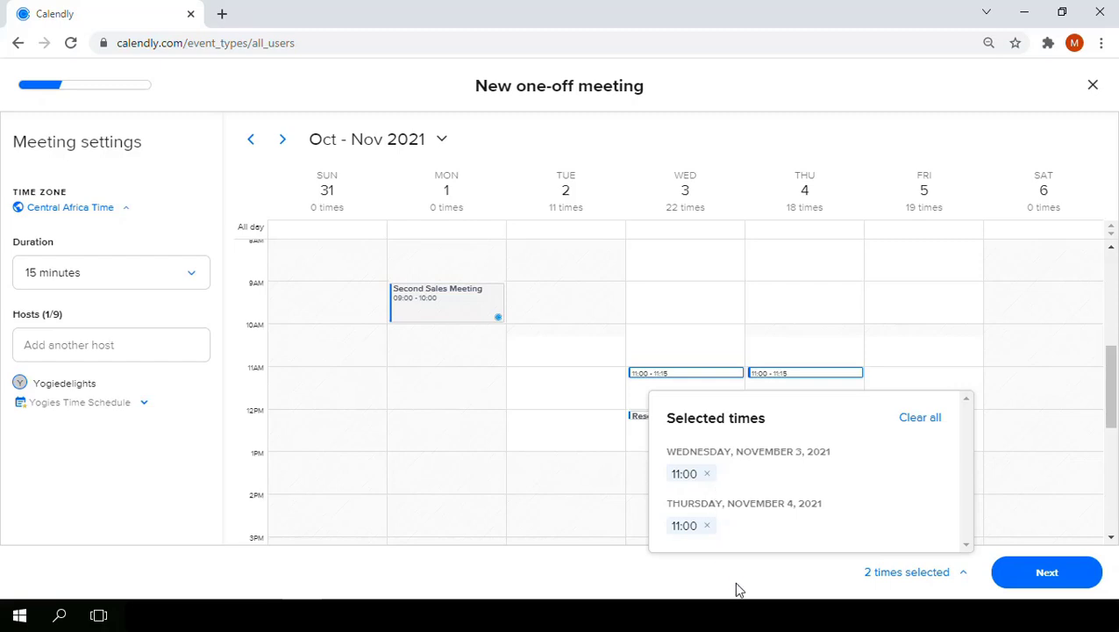
left_click(775, 589)
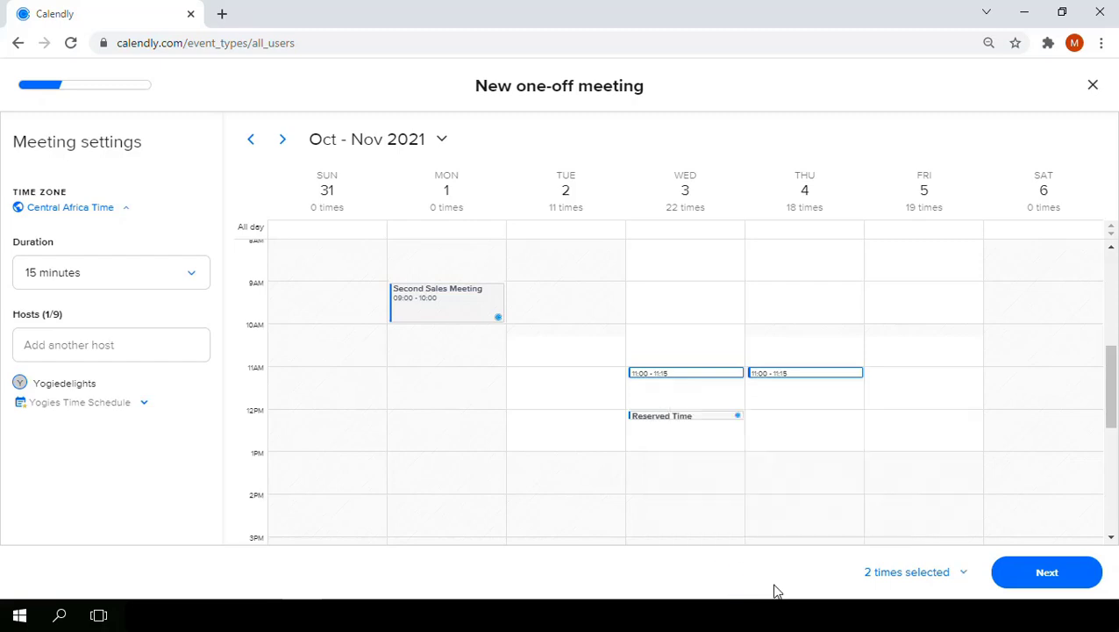
left_click(1075, 576)
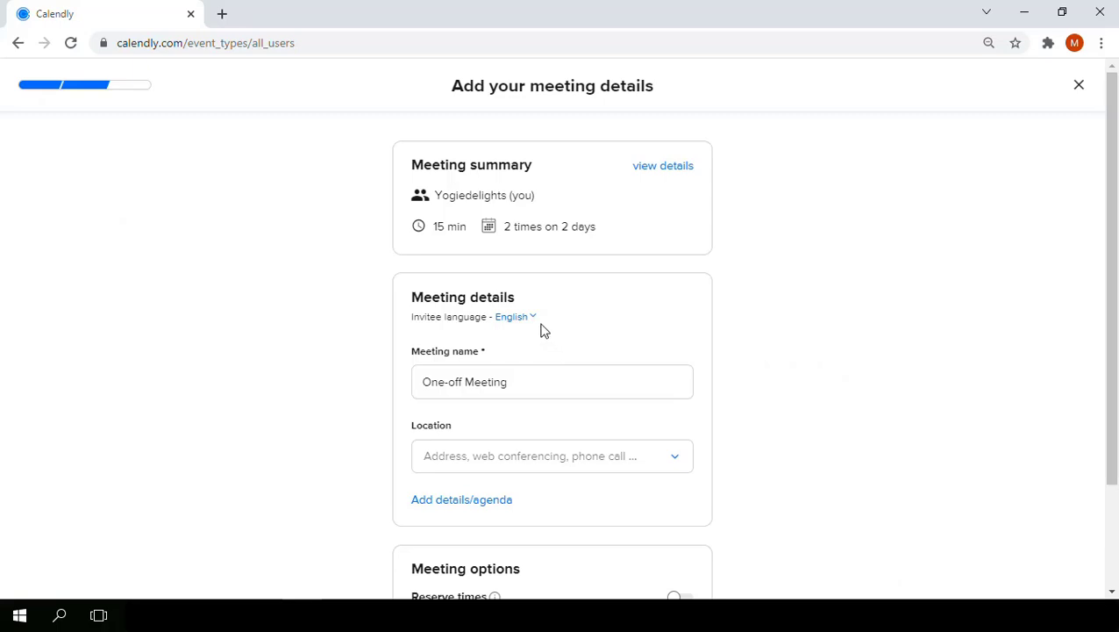
Set the one-off meeting's location to Zoom, turn on reserve times and publish the meeting
scroll(541, 329, "down", 1)
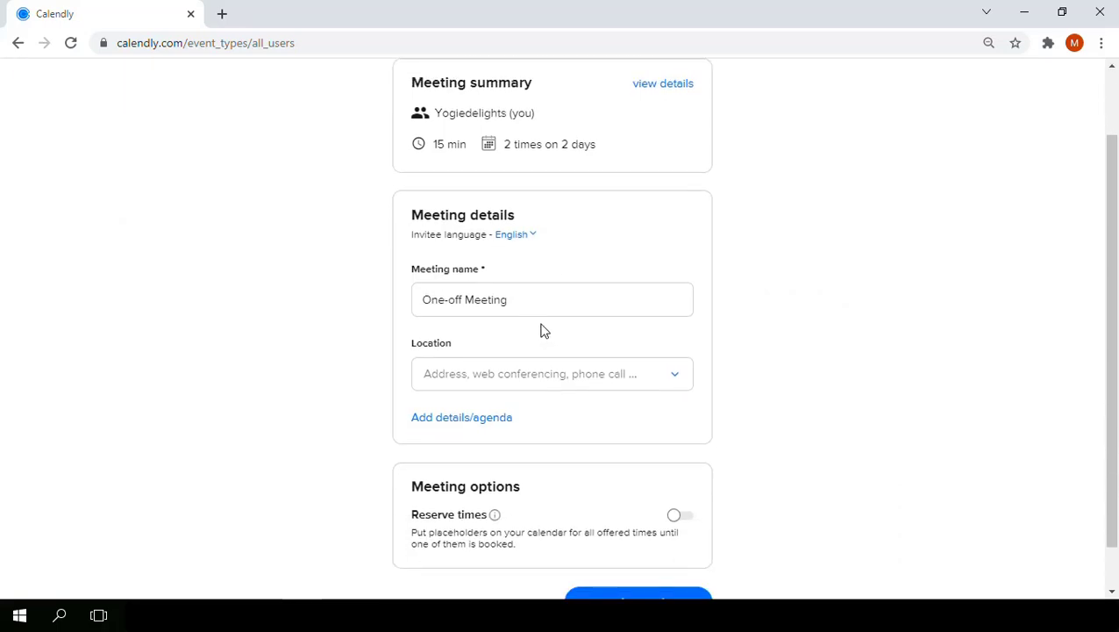
left_click(530, 386)
scroll(528, 387, "down", 1)
left_click(515, 492)
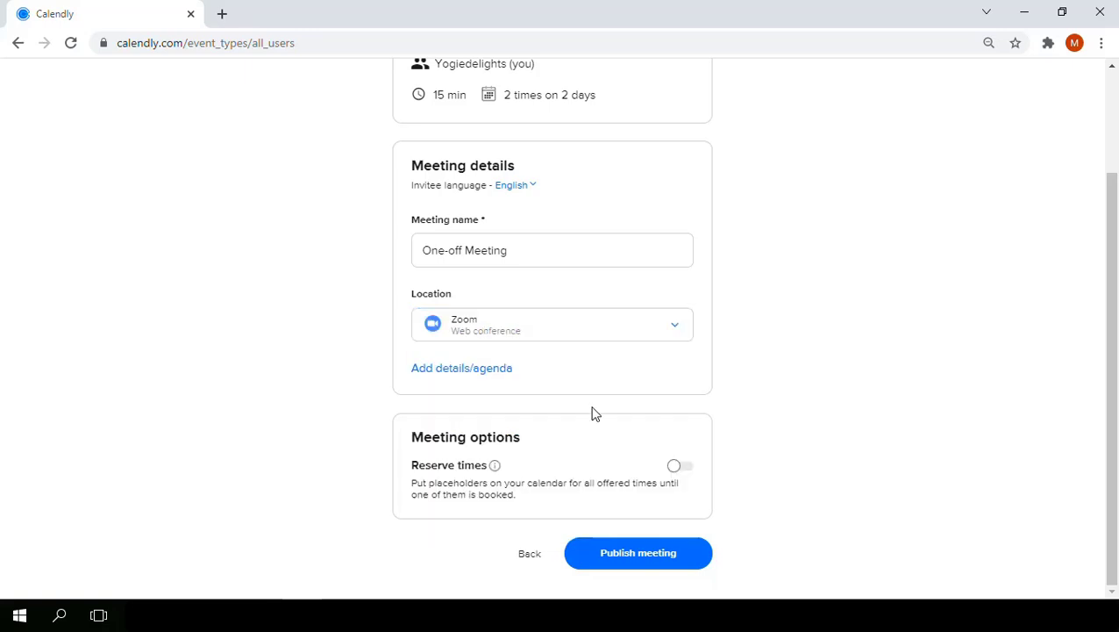
scroll(599, 370, "up", 2)
scroll(598, 369, "down", 2)
left_click(679, 469)
left_click(644, 556)
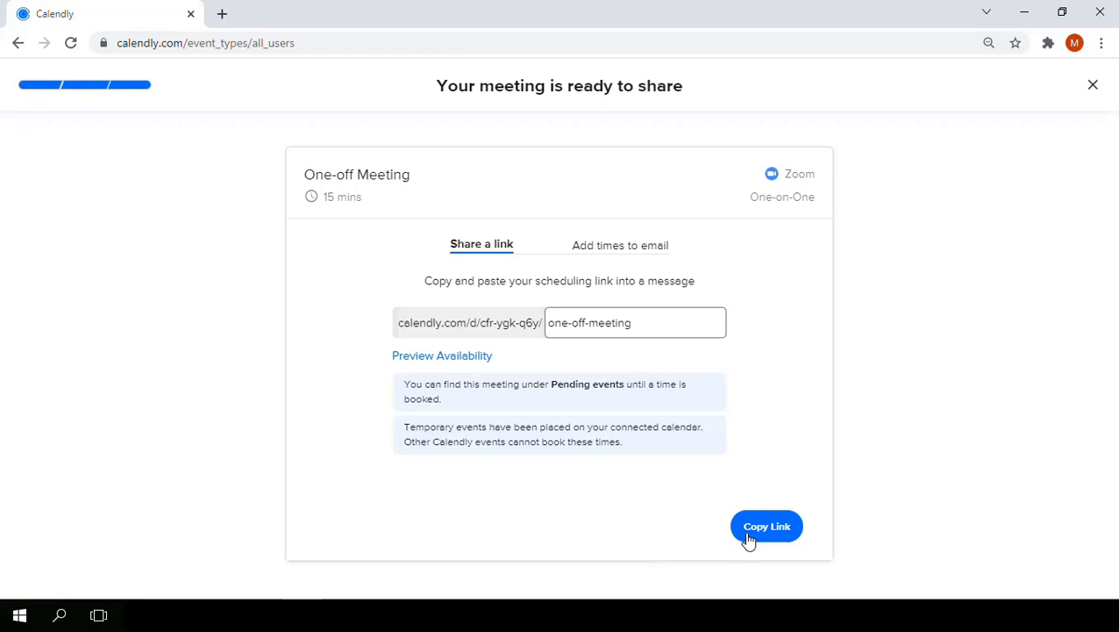
Copy the one-off meeting's scheduling link, close the sharing page and return from the pending events to the home page
left_click(749, 541)
left_click(1093, 86)
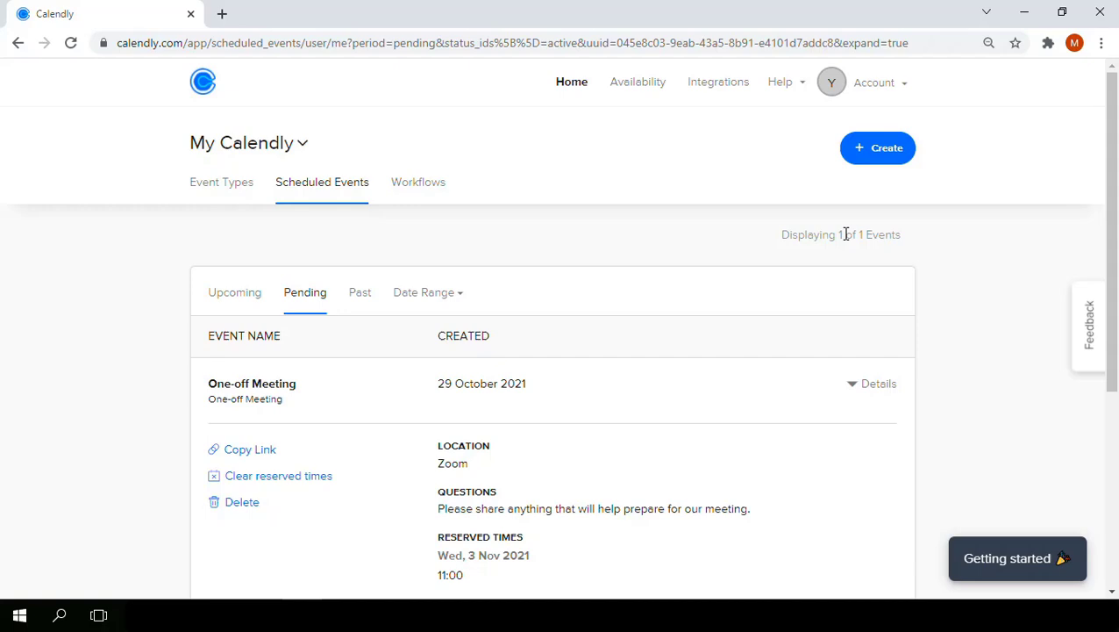
left_click(564, 93)
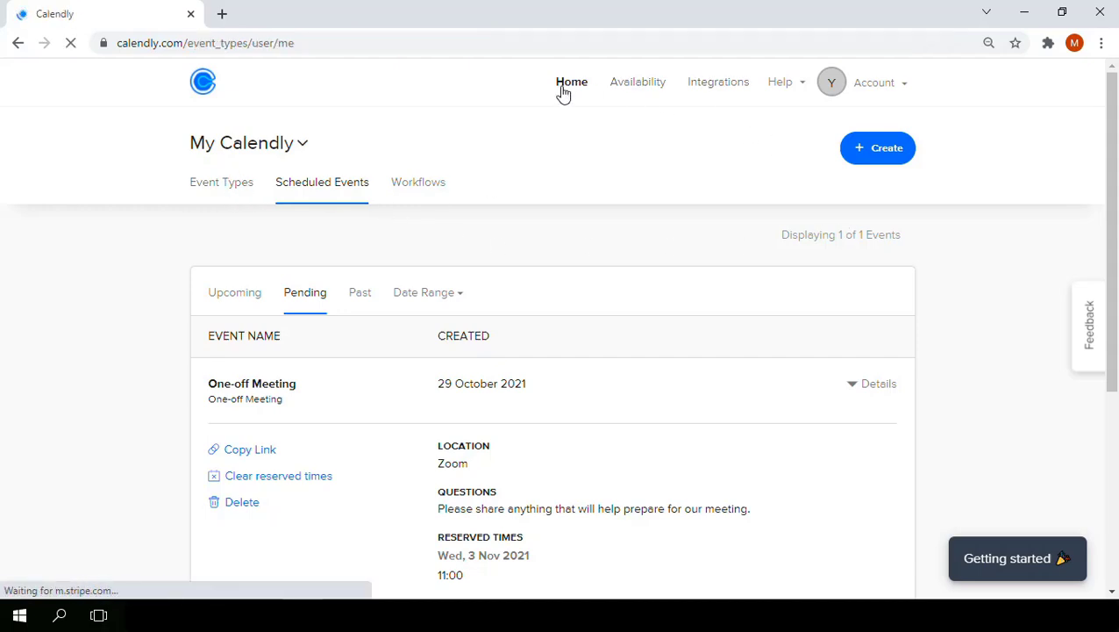